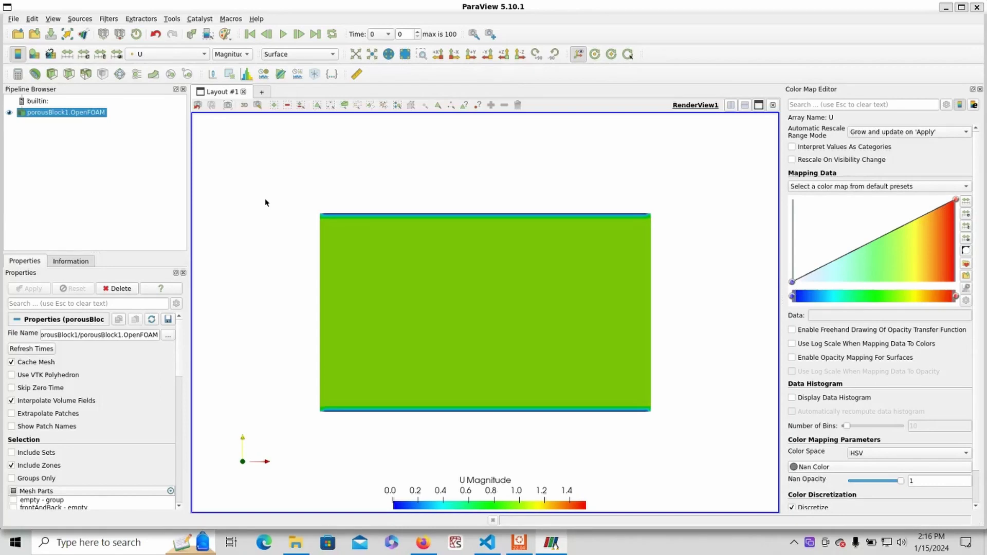
Play the velocity animation of the porousBlock1 case through its time steps and close ParaView.
left_click(282, 34)
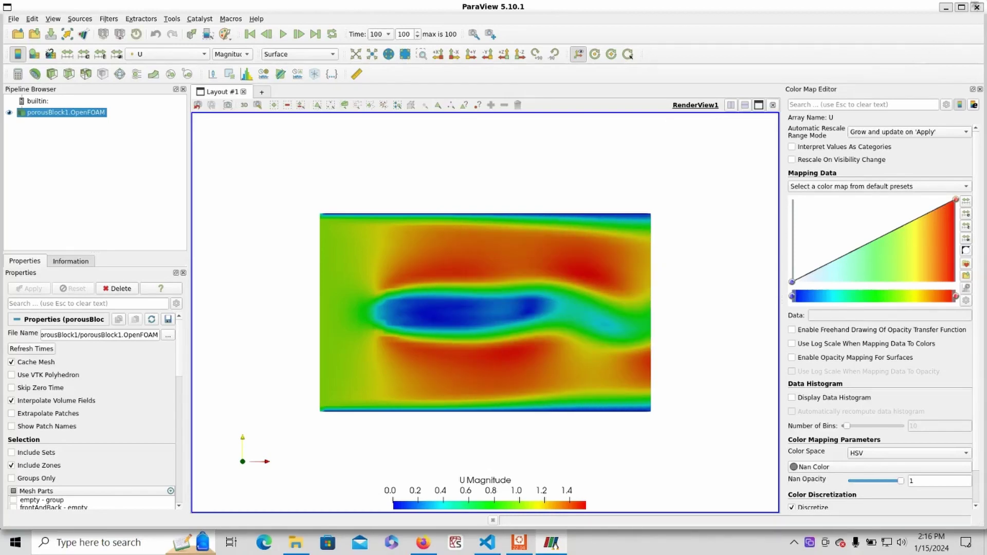
left_click(977, 8)
left_click(973, 8)
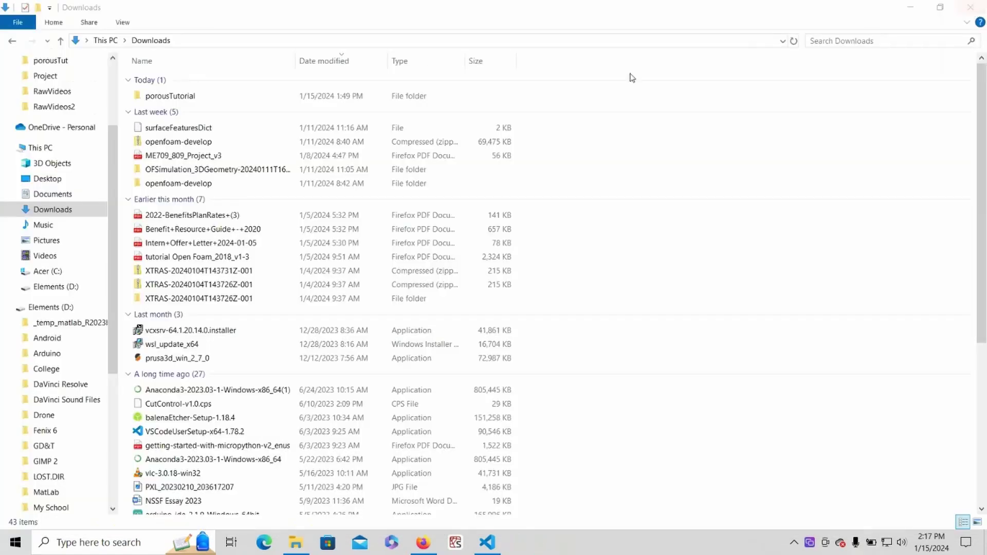
Copy the porousBlock1 folder from Downloads/porousTutorial into the porousTut folder of the Ubuntu-22.04 user home directory.
double_click(245, 99)
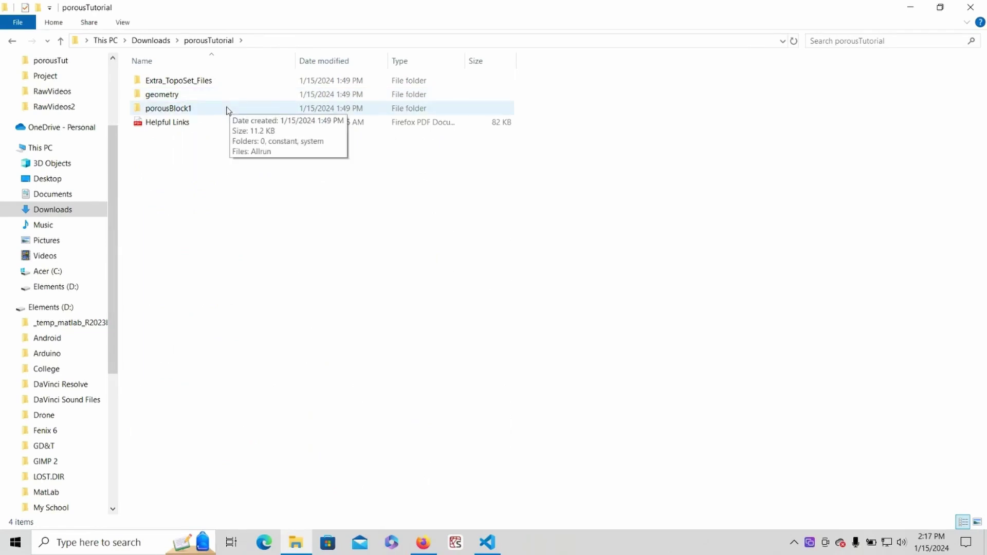
left_click(227, 108)
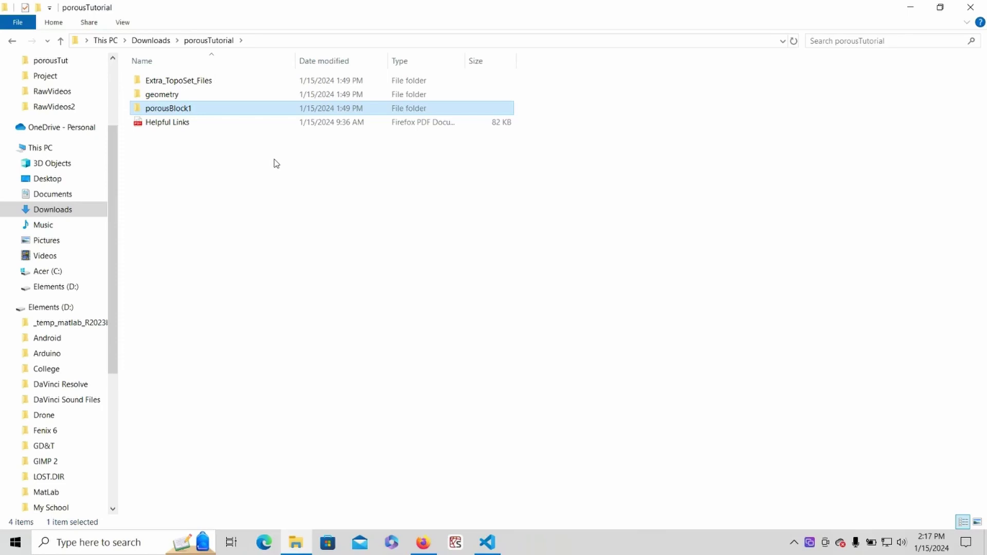
scroll(51, 307, "down", 5)
left_click(52, 493)
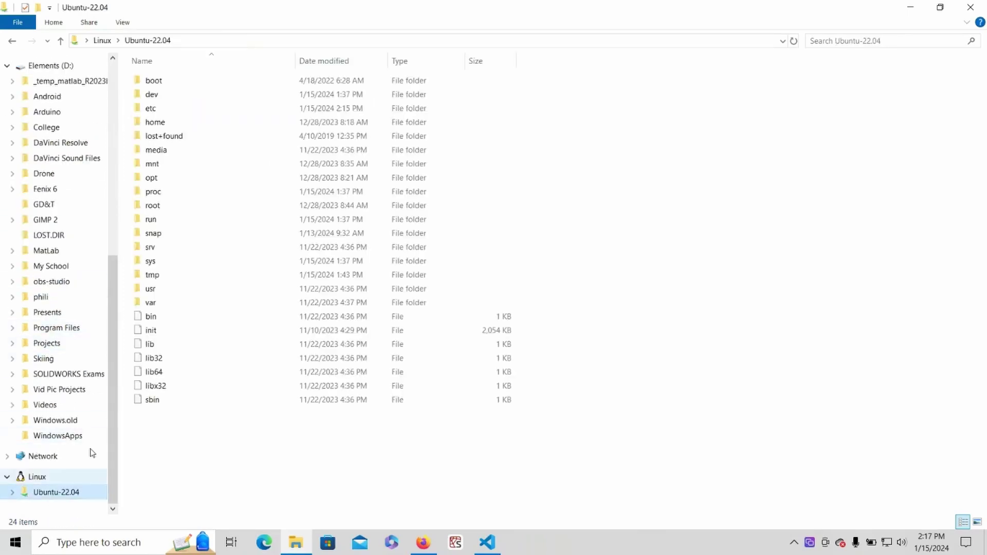
double_click(190, 122)
left_click(200, 82)
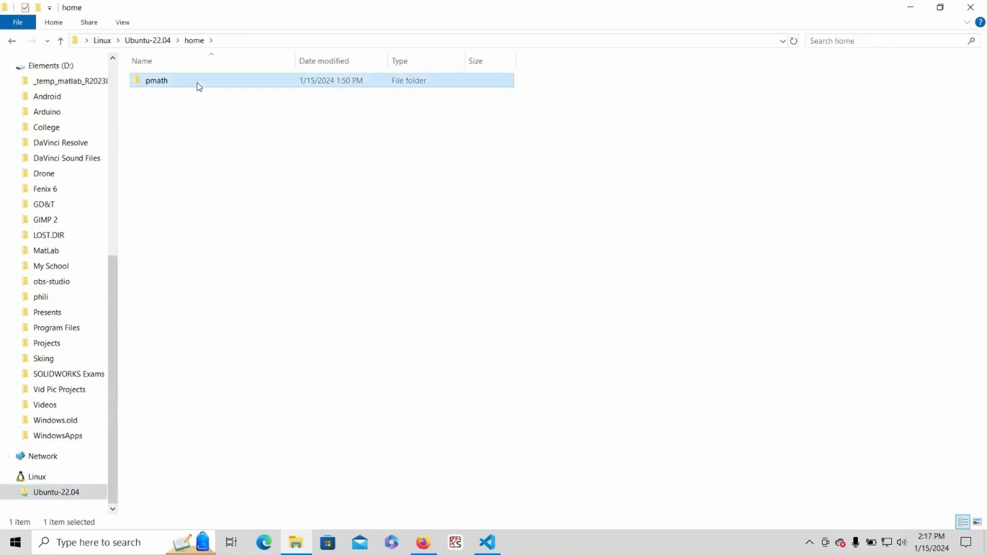
double_click(199, 84)
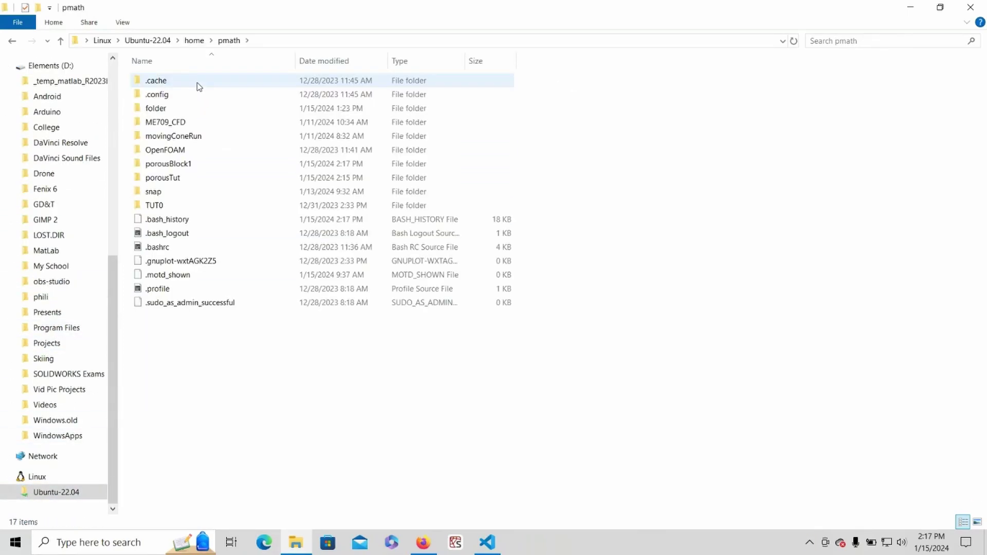
double_click(175, 181)
key("ctrl+v")
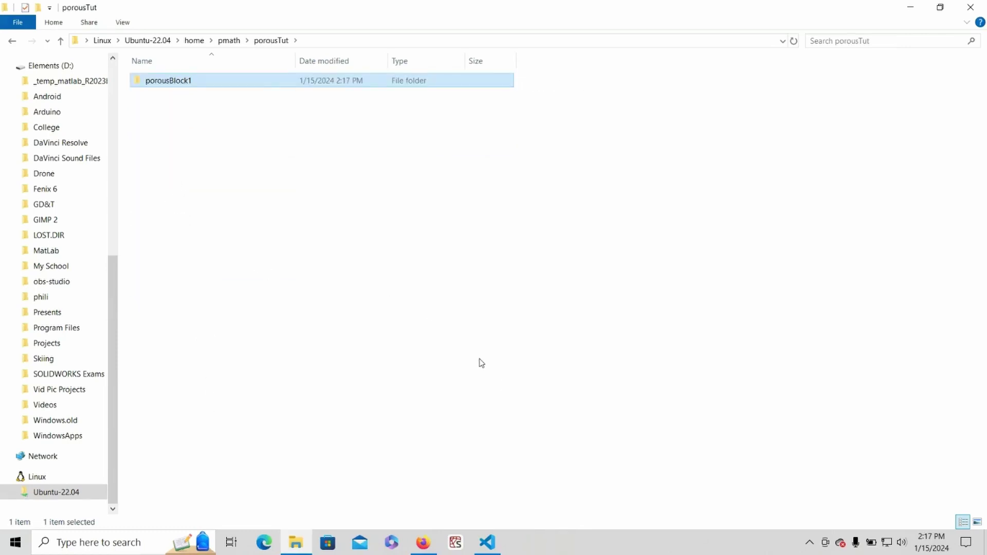
Duplicate the porousBlock1 folder inside porousTut and rename the copy porousBlock1Run.
left_click(242, 141)
left_click(209, 87)
key("ctrl+v")
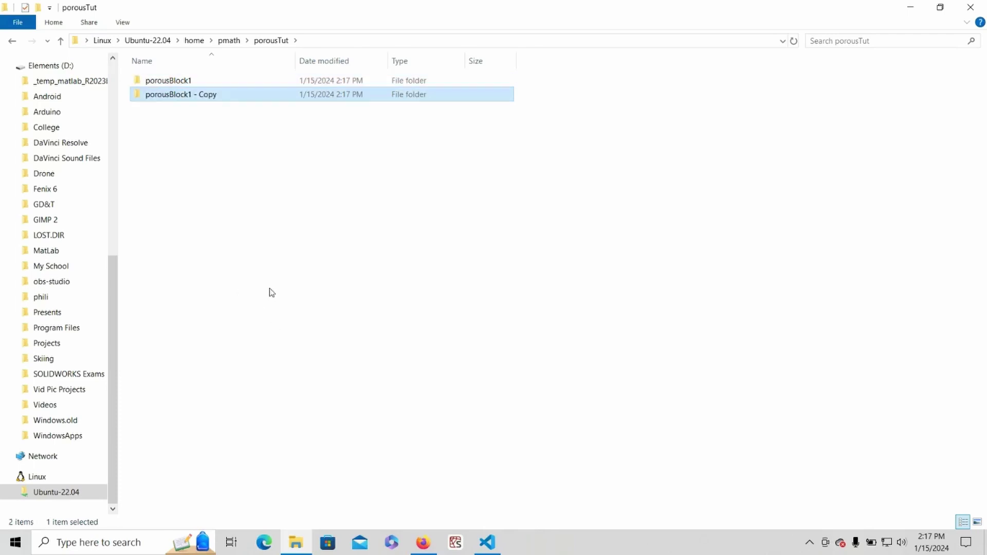
left_click(202, 99)
left_click_drag(218, 94, 192, 92)
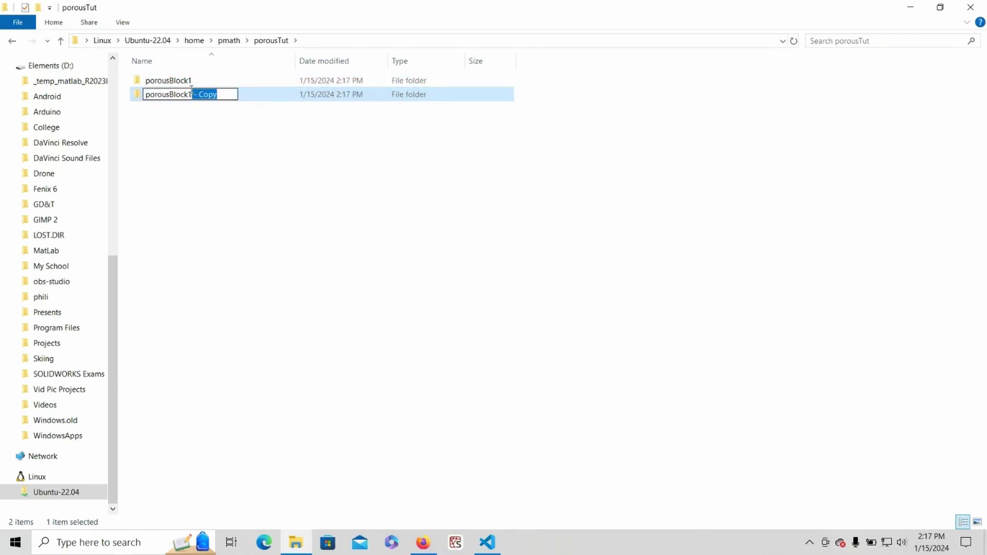
type("Run")
left_click(255, 190)
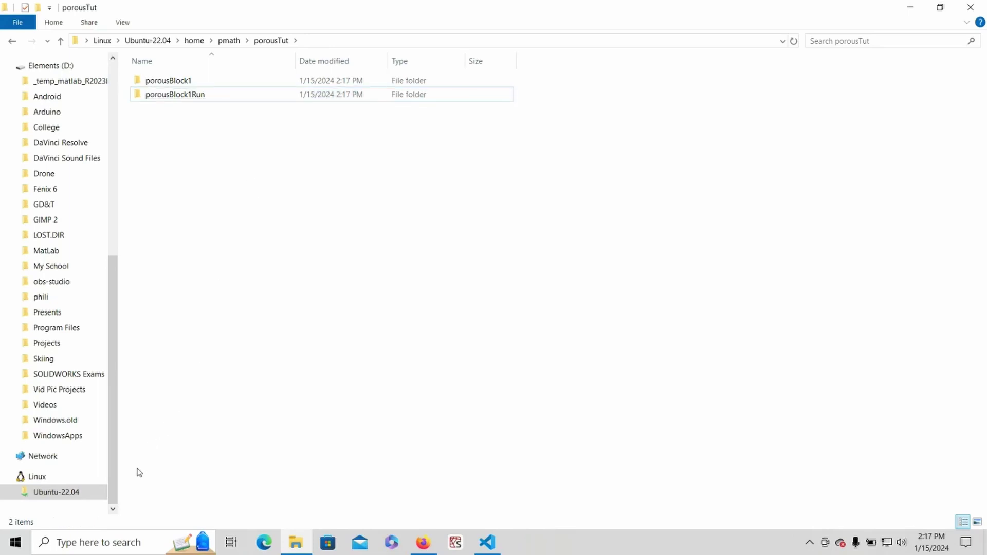
Open a maximized Ubuntu terminal and change to the porousTut/porousBlock1Run directory.
left_click(86, 542)
left_click(117, 268)
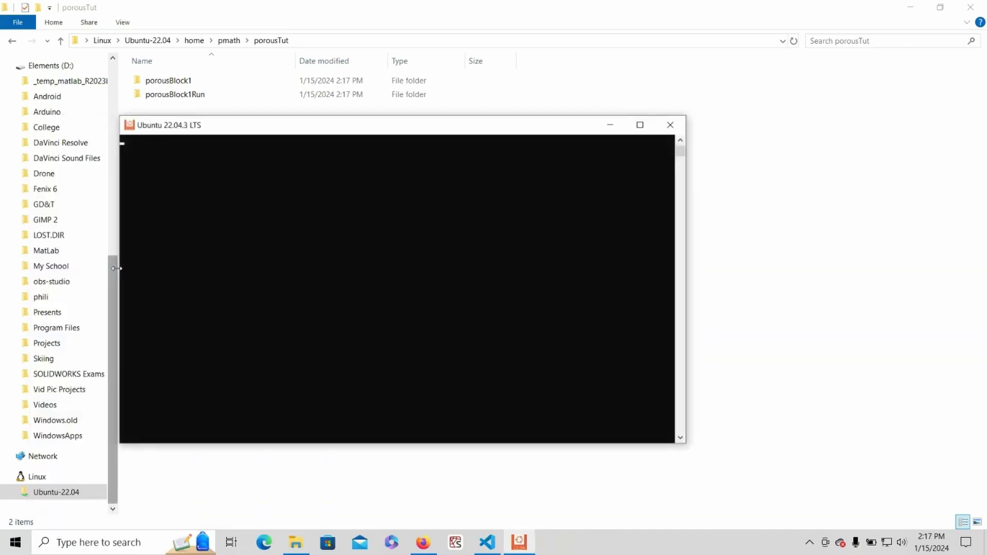
left_click(640, 125)
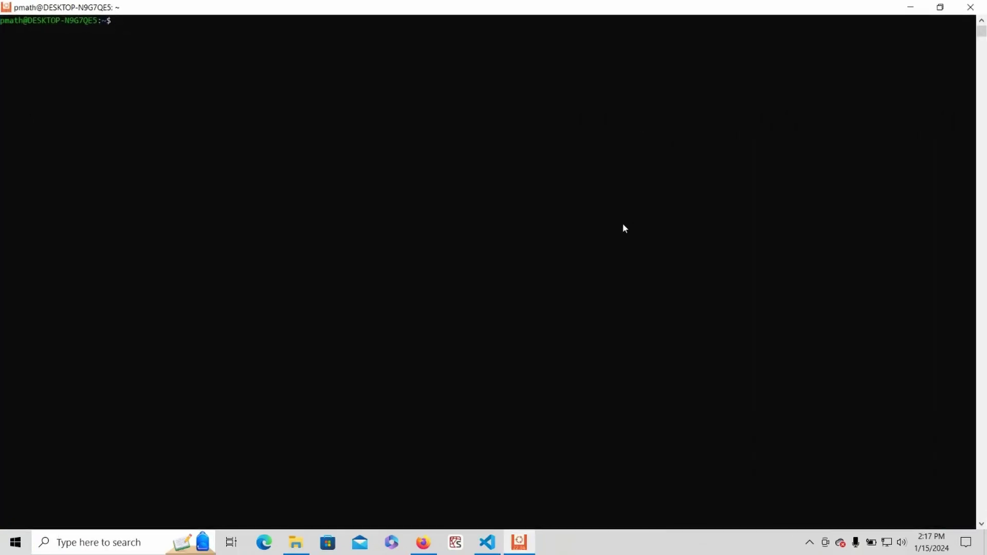
type("cd porousTut")
key("Return")
type("c")
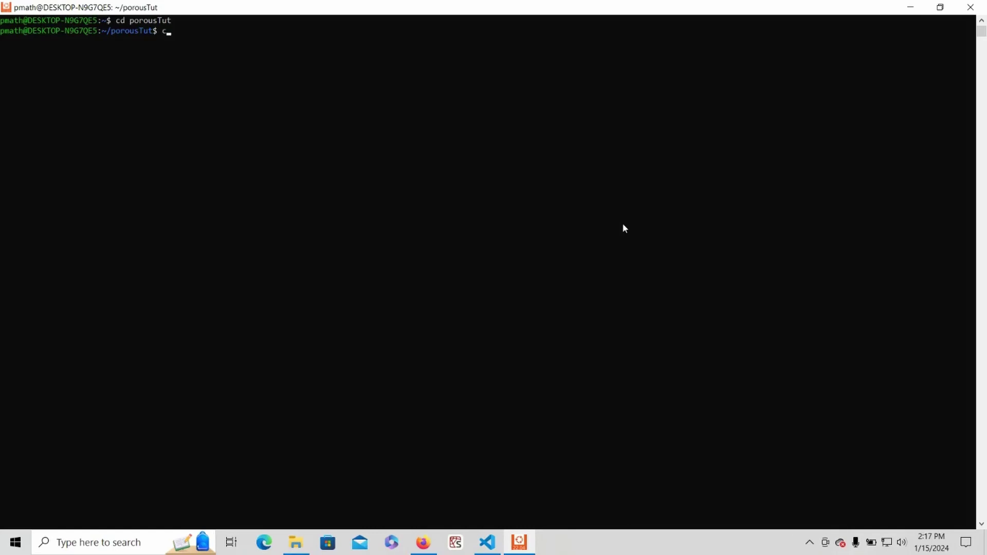
type("d porousBlock1Run")
key("Return")
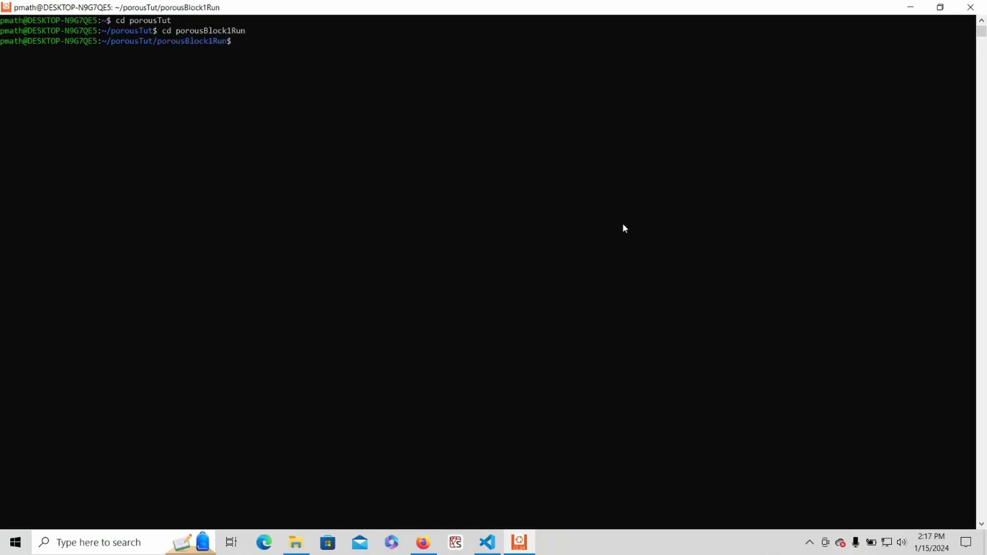
Generate the case mesh with blockMesh and create the porous block's cell zone with topoSet.
type("blockMesh")
key("Return")
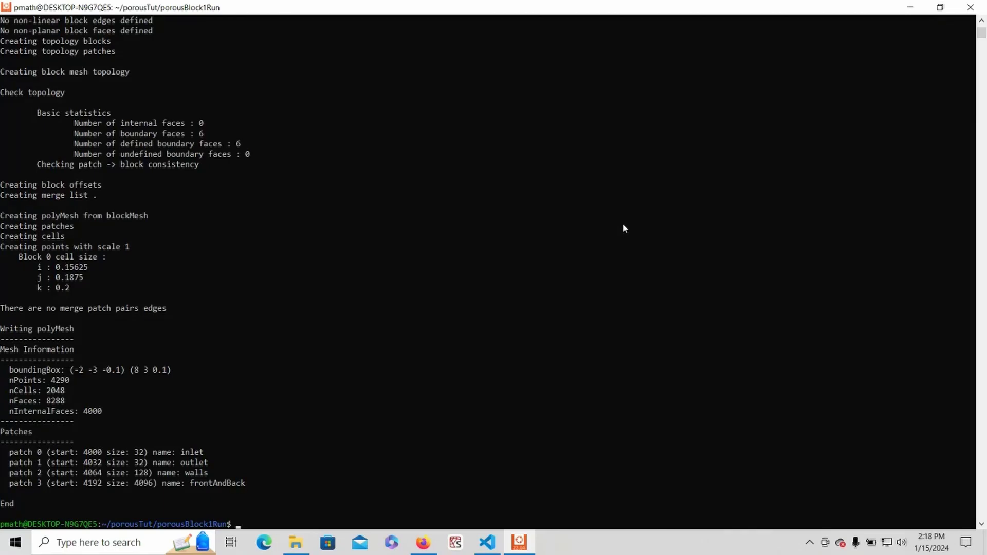
type("topoSet")
key("Return")
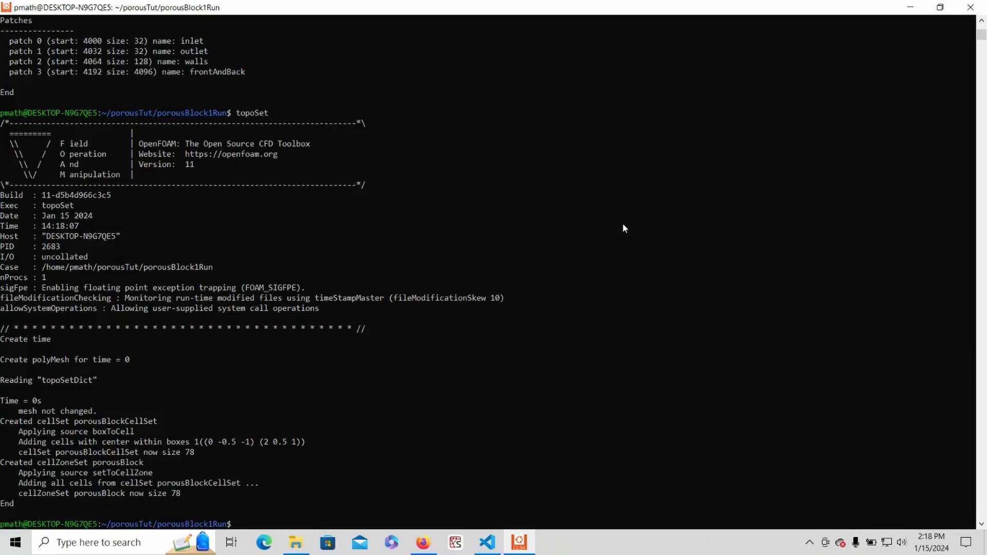
Solve the case with foamRun and load its results in ParaView with paraFoam.
type("foamRun")
key("Return")
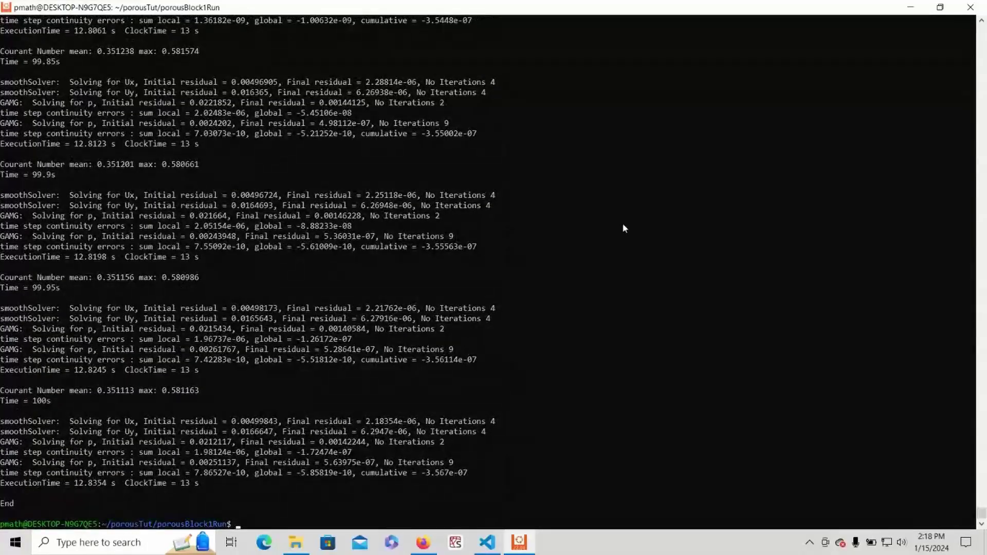
type("paraFoam")
key("Return")
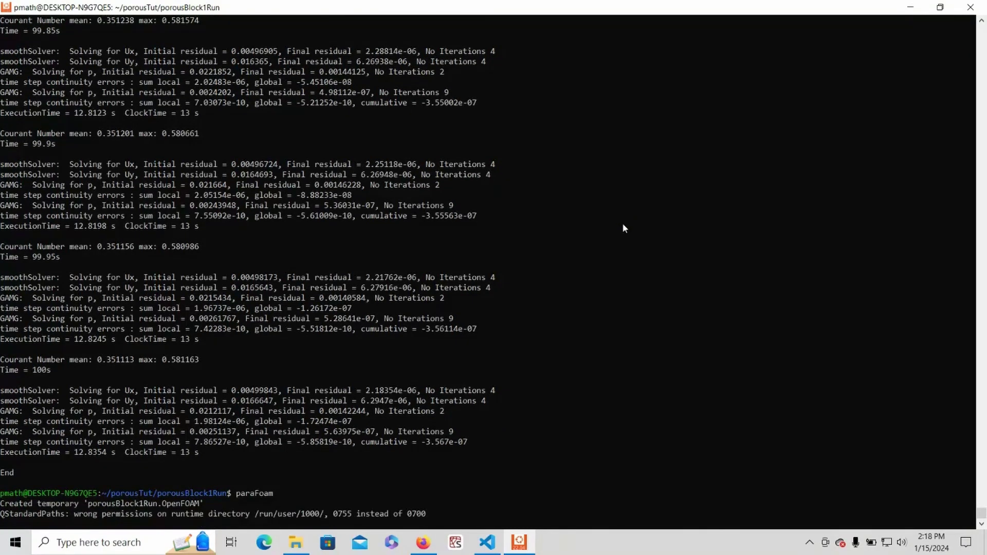
Include the porousBlock cellZone in the loaded mesh parts and apply the reader settings.
scroll(128, 385, "down", 3)
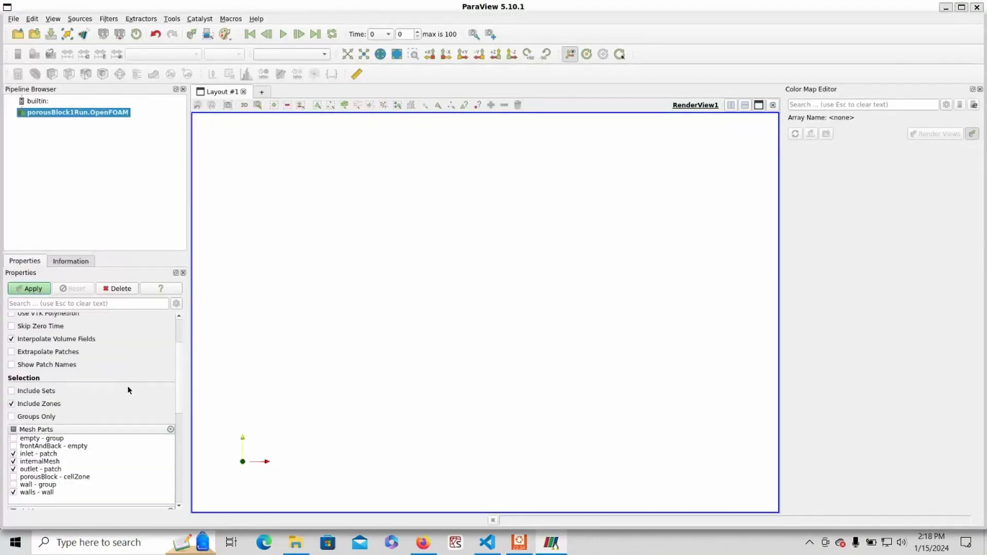
left_click(13, 477)
left_click(33, 290)
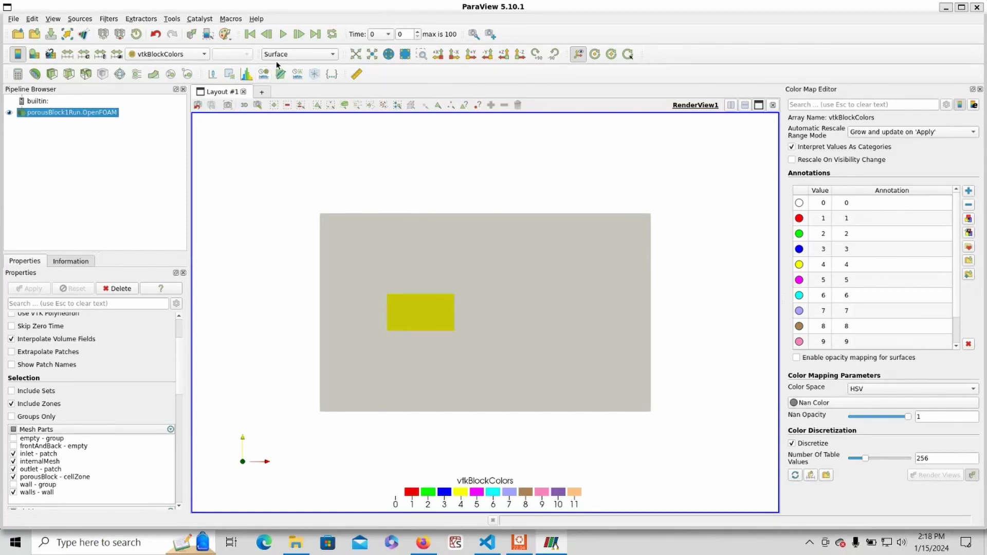
Go to the last time step, colour the surface by velocity U, and play the animation.
left_click(317, 36)
left_click(171, 55)
left_click(164, 17)
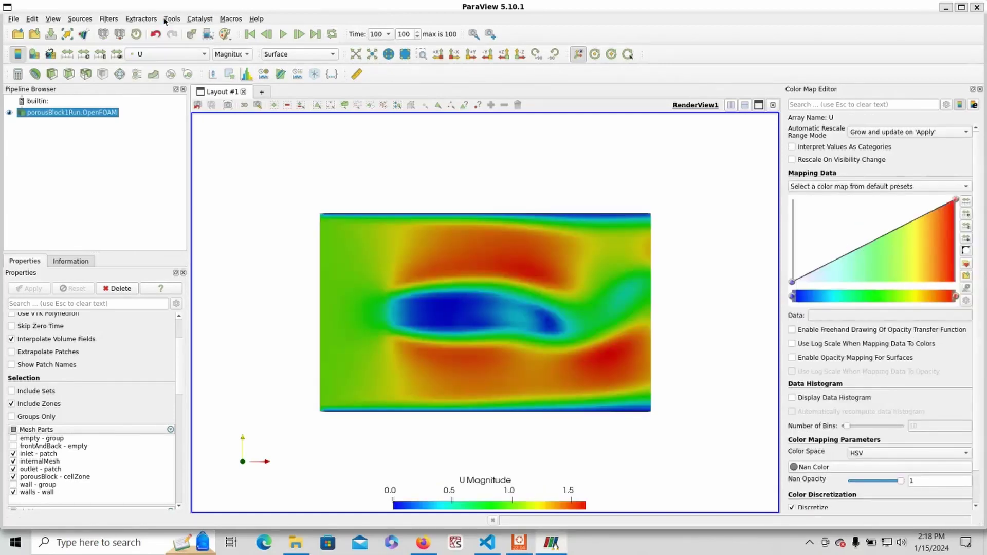
left_click(284, 34)
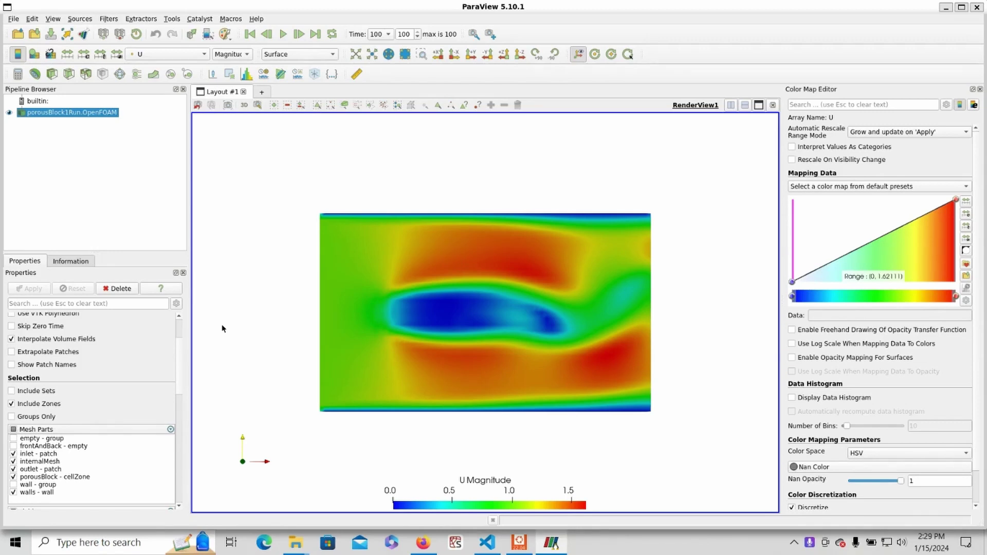
In File Explorer, duplicate the porousBlock1 folder inside porousTut and rename the copy porousBlock2.
mouse_move(295, 543)
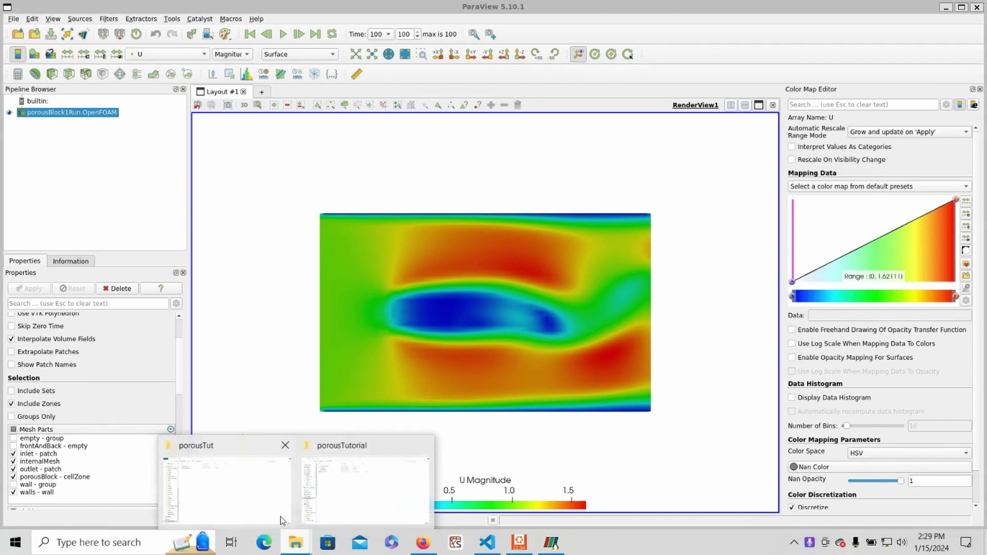
left_click(278, 502)
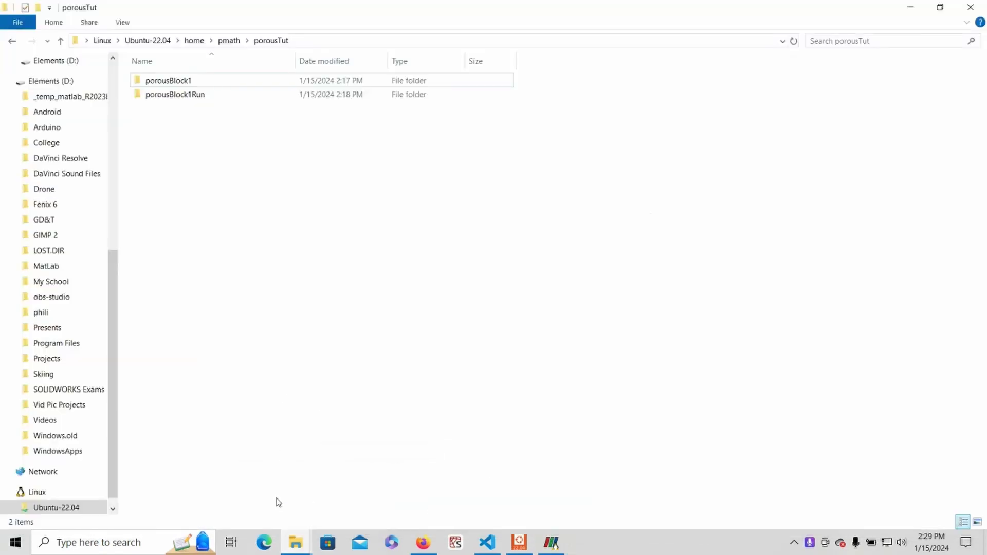
left_click(230, 82)
key("ctrl+c")
key("ctrl+v")
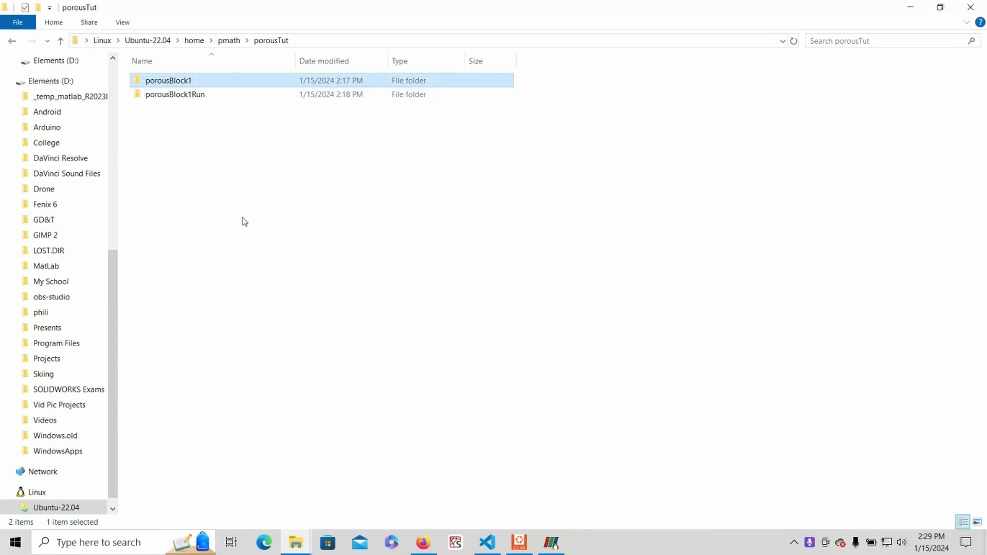
left_click(185, 119)
left_click(192, 114)
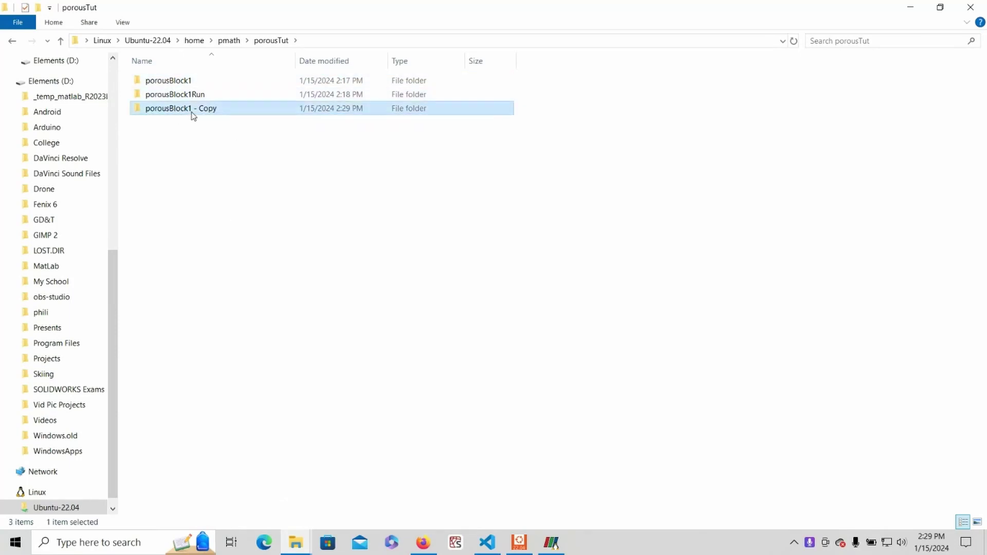
left_click(191, 109)
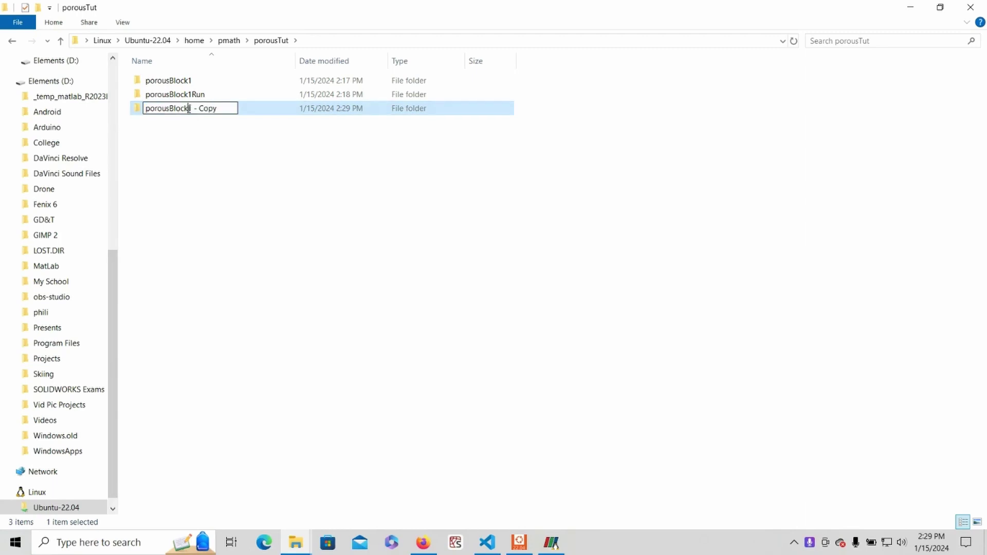
left_click_drag(189, 110, 220, 110)
type("2")
key("Return")
Open the fvModels and coordinateSystems files from porousBlock2's constant folder in Visual Studio Code, keeping fvModels in front.
double_click(252, 109)
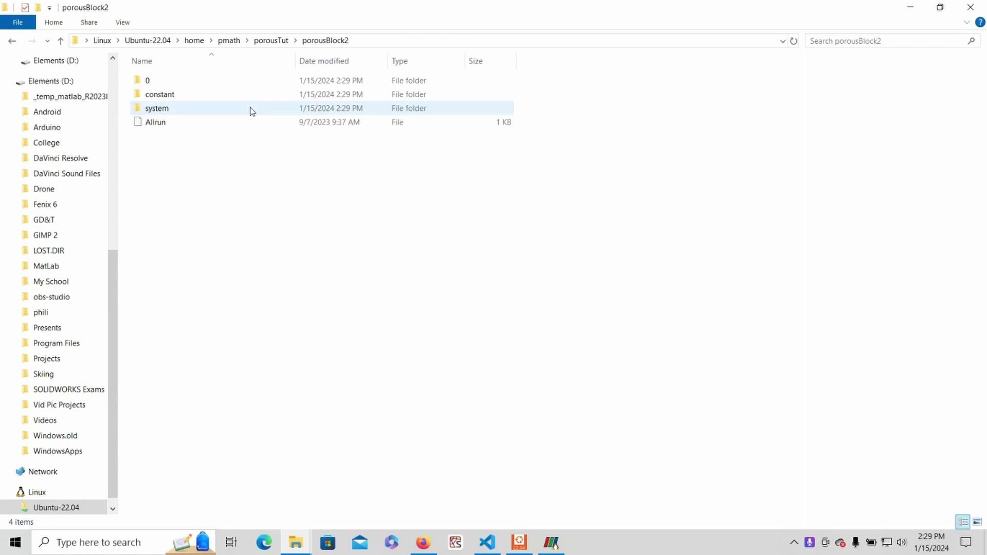
double_click(204, 91)
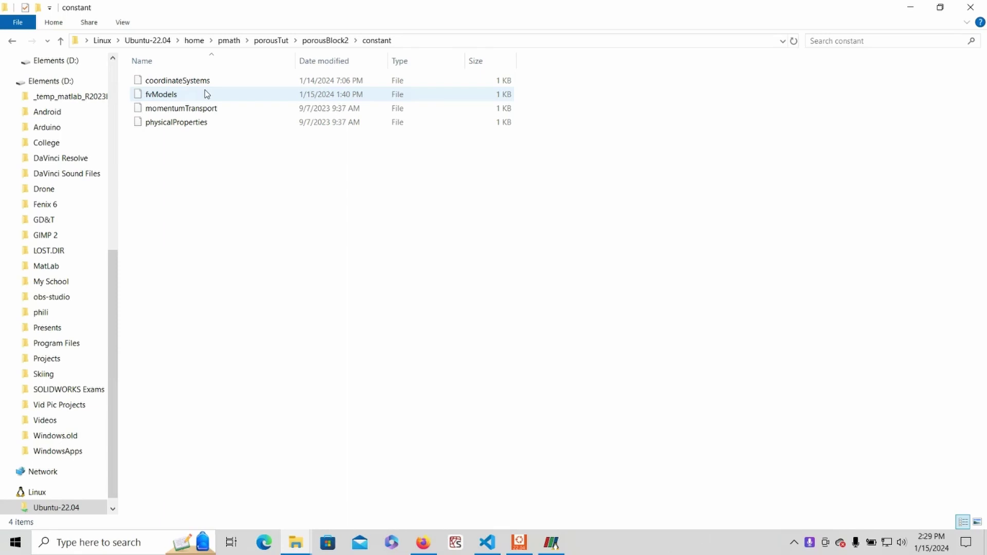
left_click(205, 93)
double_click(204, 94)
double_click(432, 412)
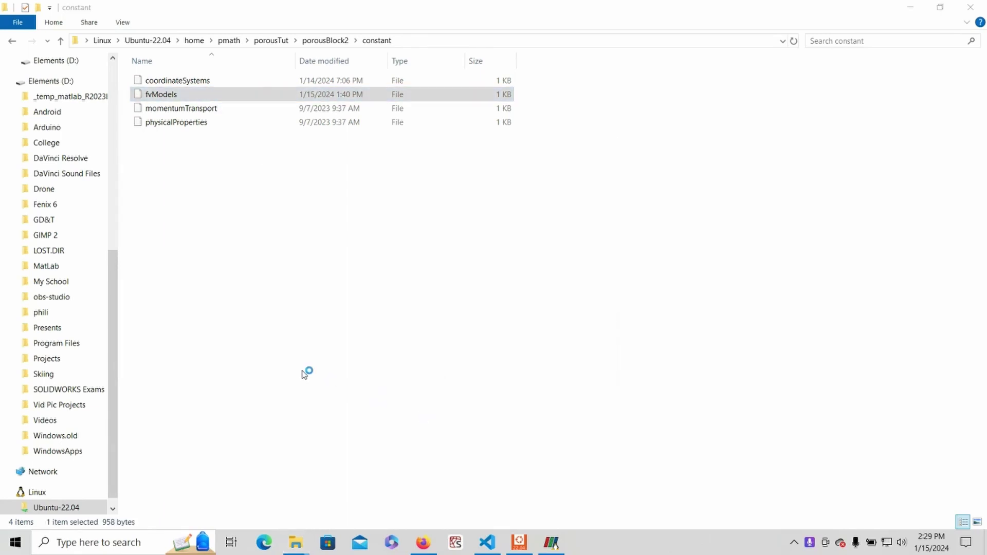
left_click(206, 86)
double_click(206, 86)
double_click(469, 411)
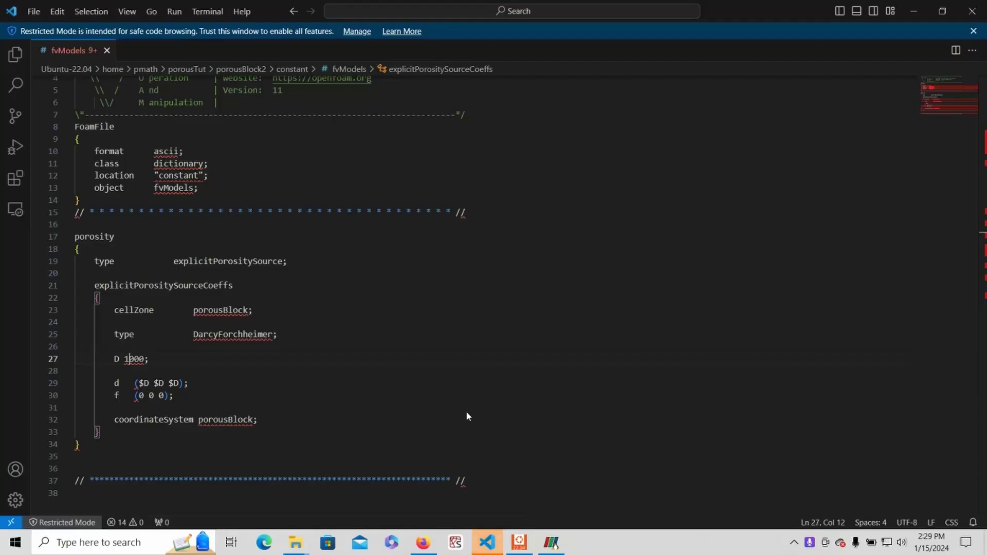
left_click(72, 50)
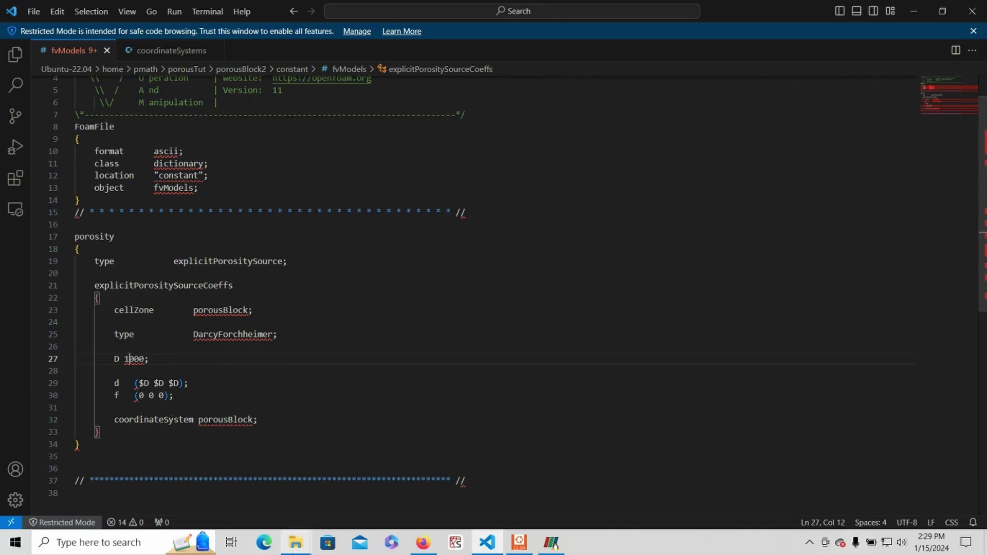
Open the Helpful Links PDF from the porousTutorial folder in Firefox and close the empty browser tab.
mouse_move(301, 548)
left_click(331, 509)
double_click(200, 126)
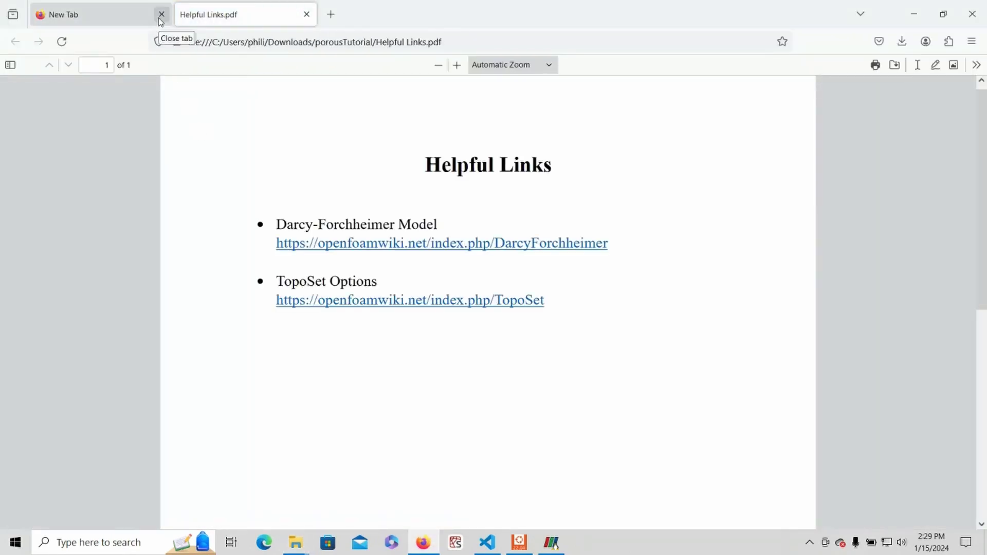
left_click(160, 20)
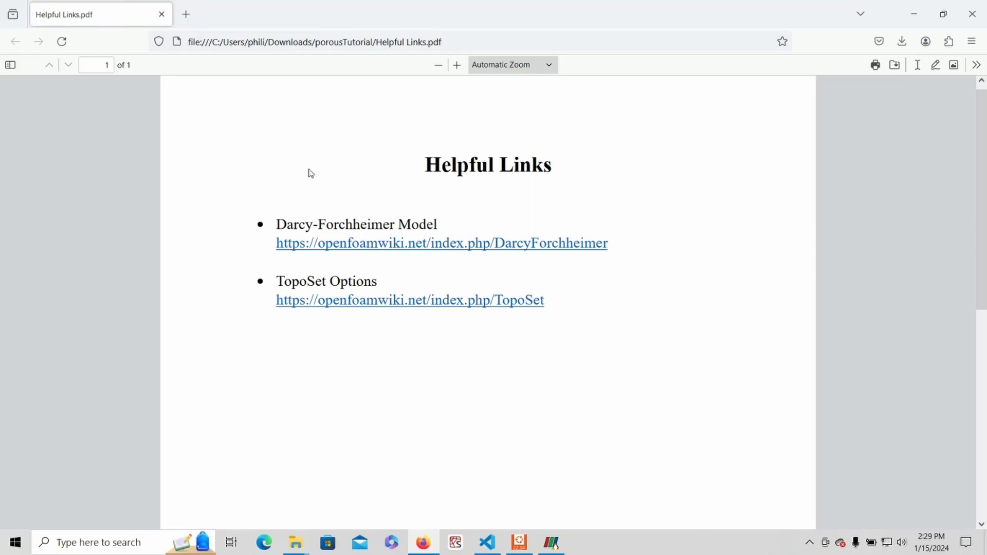
Open the Darcy-Forchheimer Model link from the PDF and read the section on the Darcy-Forchheimer equation and its coefficients.
left_click(342, 249)
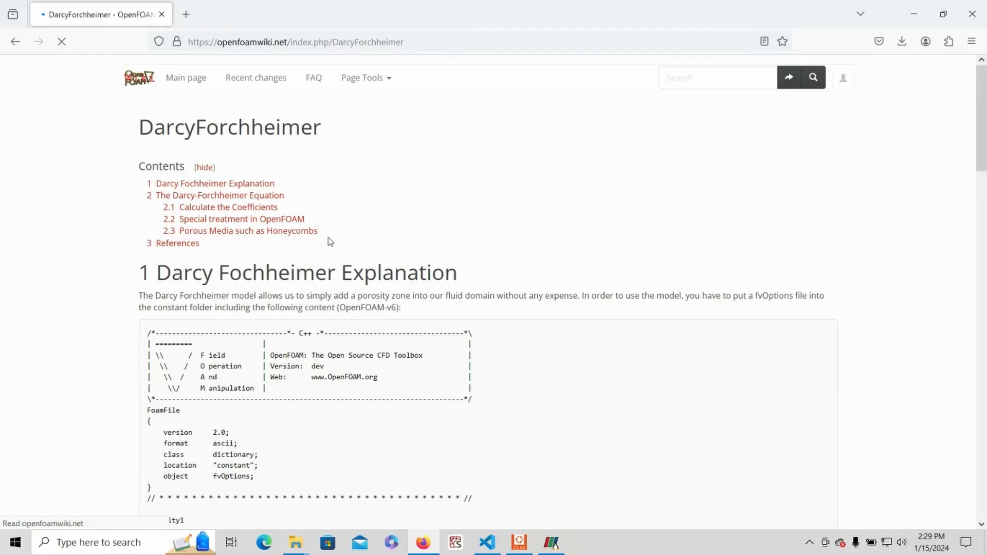
scroll(330, 242, "down", 10)
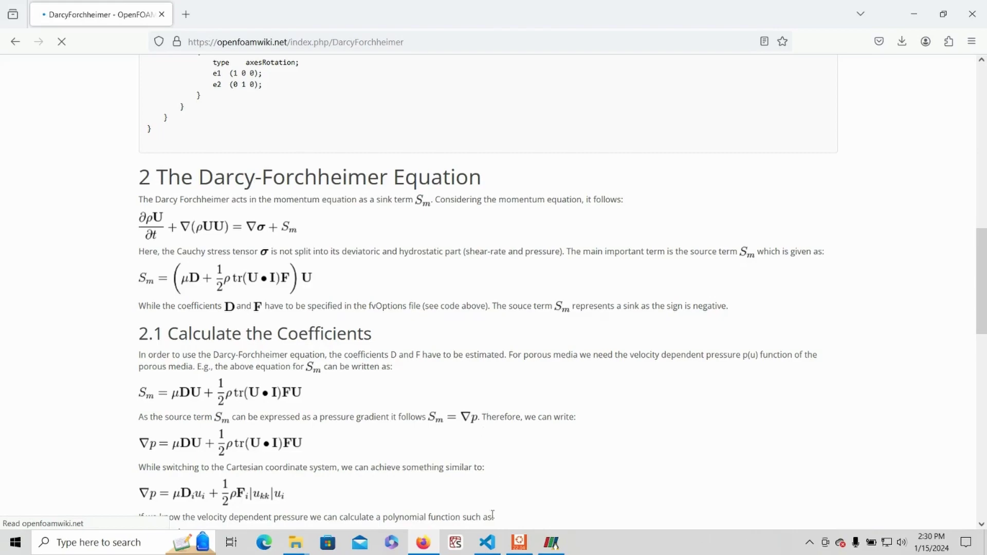
Switch to Visual Studio Code and compare the porosity coefficients in fvModels with the porousBlock axes defined in coordinateSystems.
left_click(487, 542)
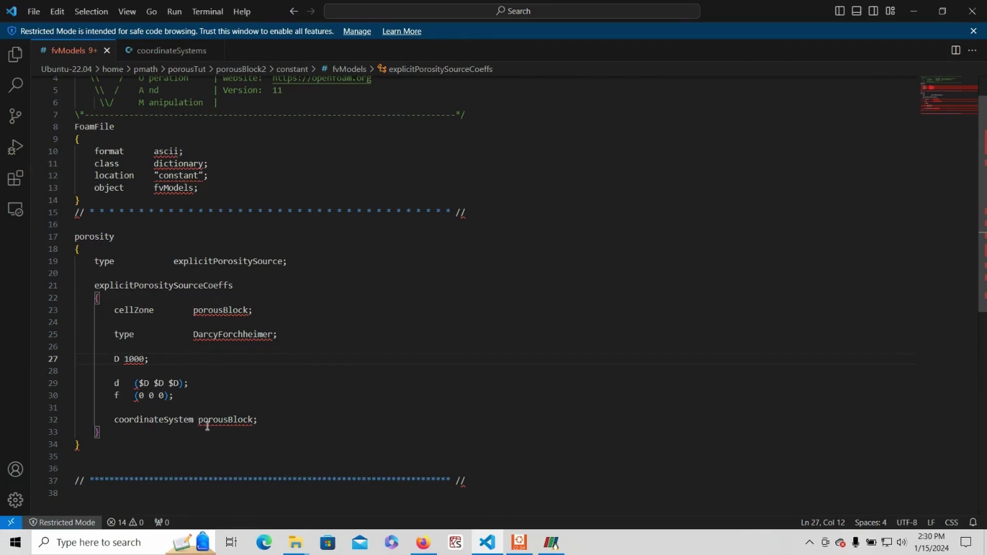
mouse_move(205, 422)
left_click(188, 51)
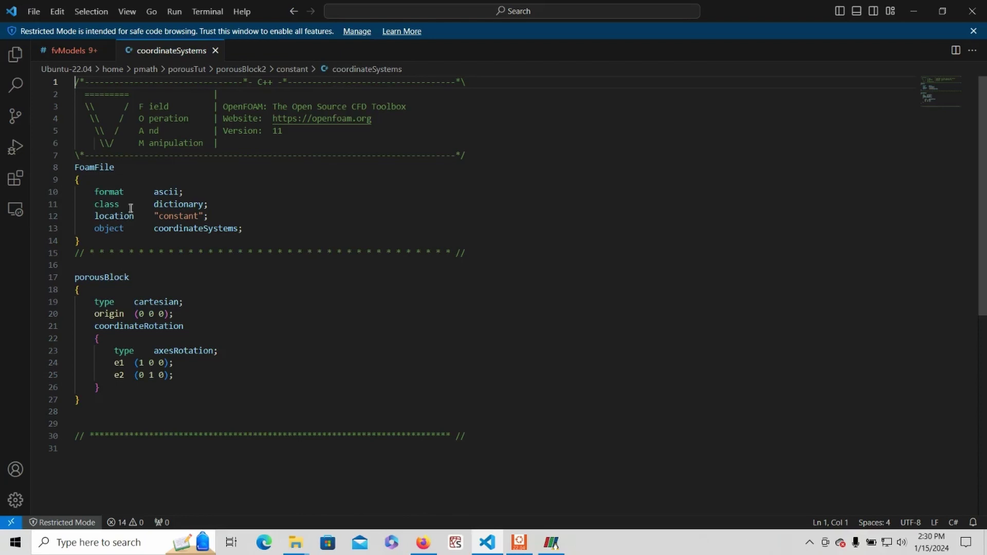
left_click(64, 50)
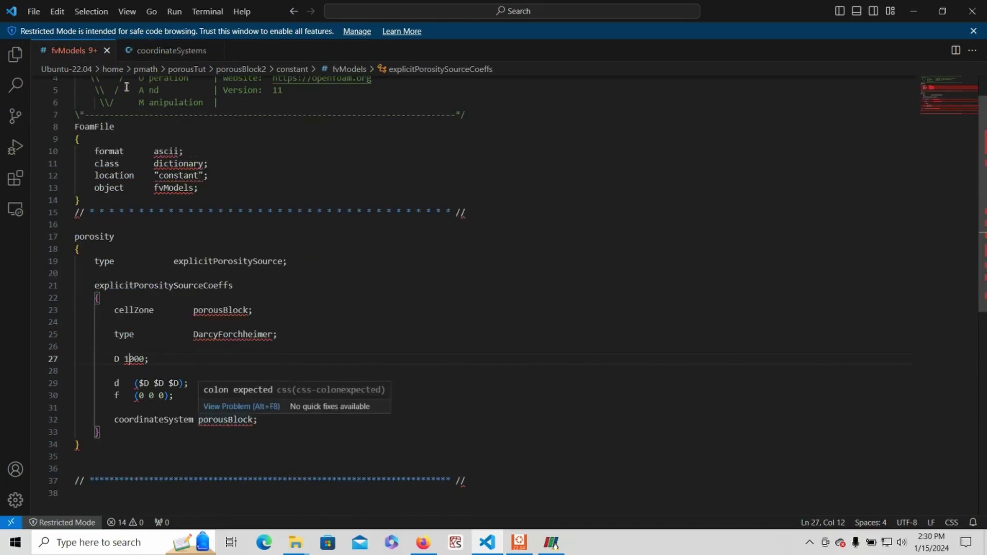
left_click(148, 51)
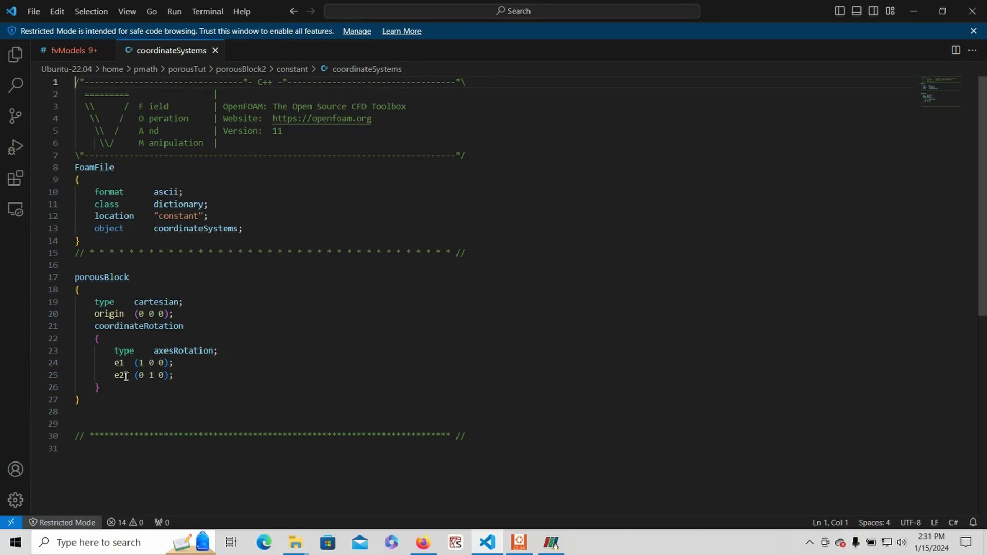
left_click(76, 50)
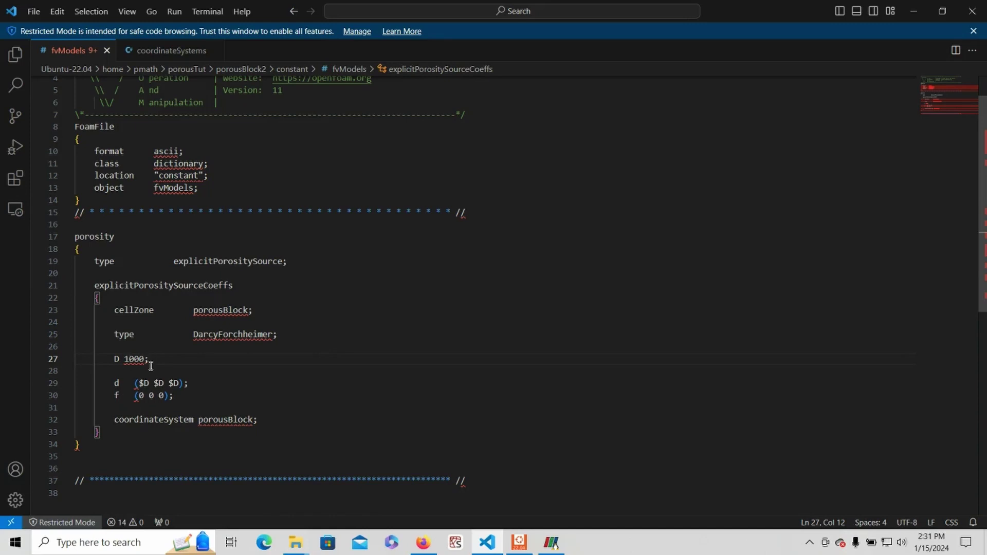
left_click(155, 50)
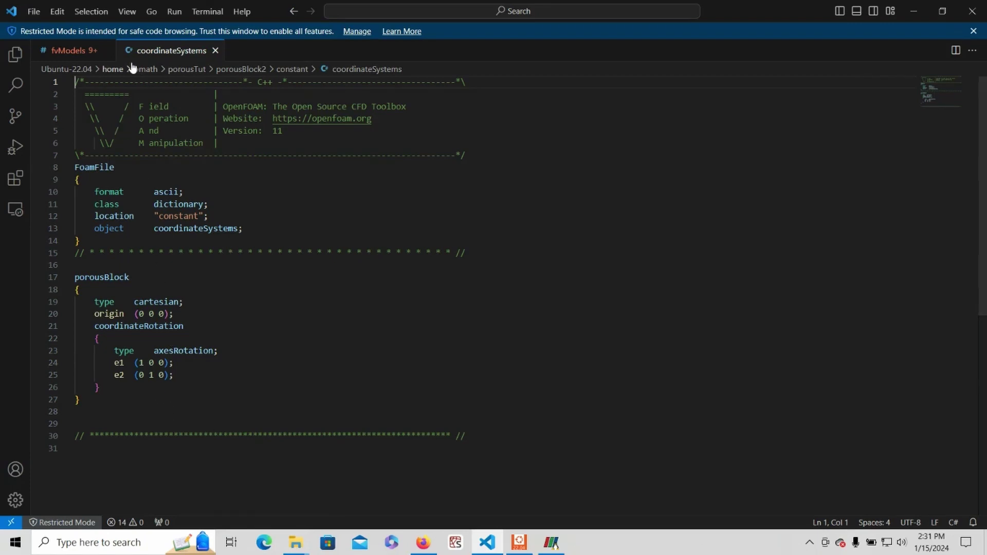
Set the Darcy coefficient D to 100 in porousBlock2's fvModels file and save it.
left_click(77, 54)
mouse_move(137, 368)
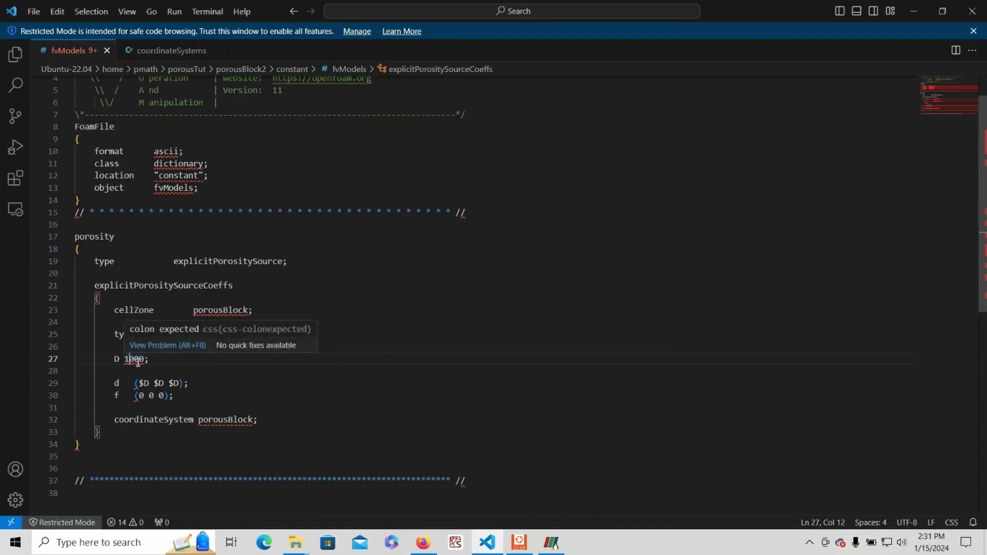
key("Delete")
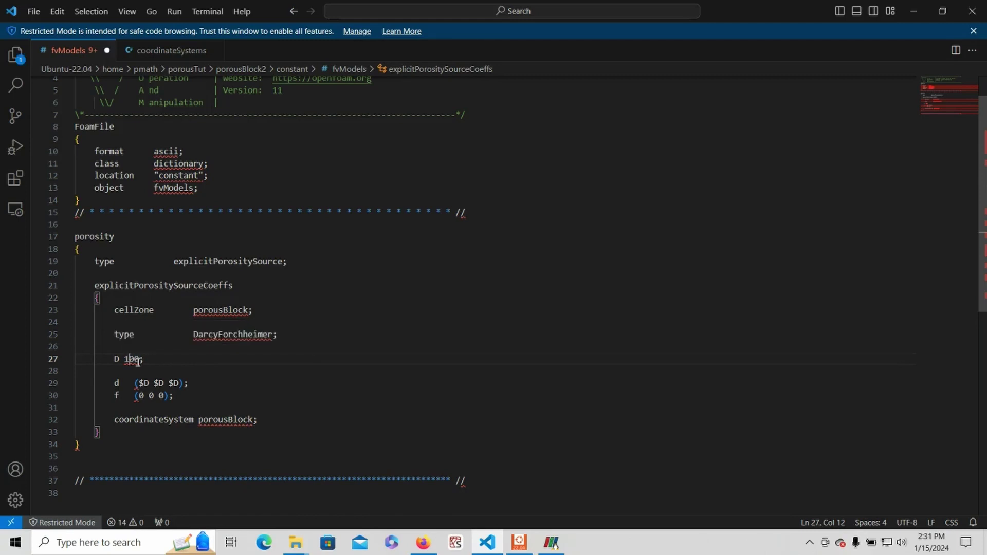
key("ctrl+s")
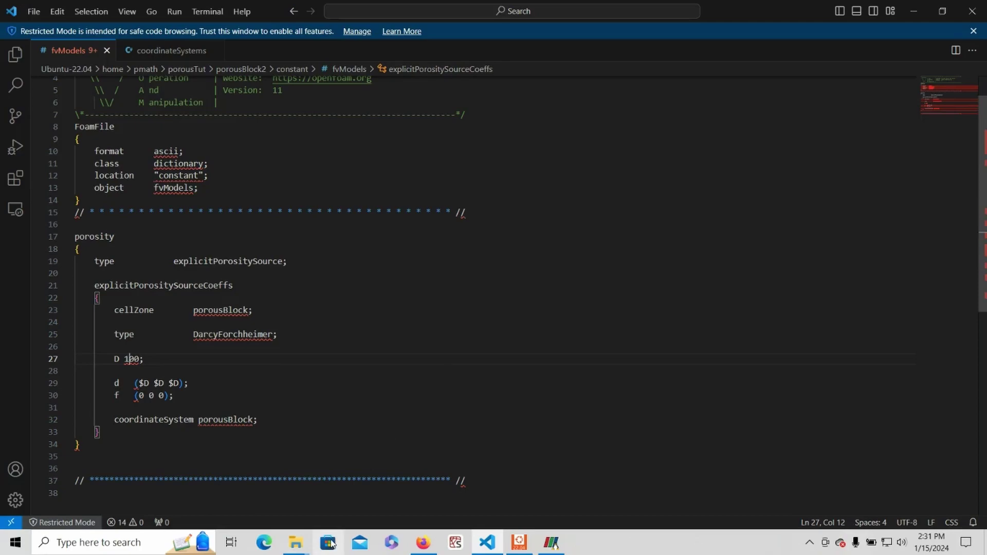
Play the velocity animation of the porousBlock2Run case in ParaView.
left_click(278, 35)
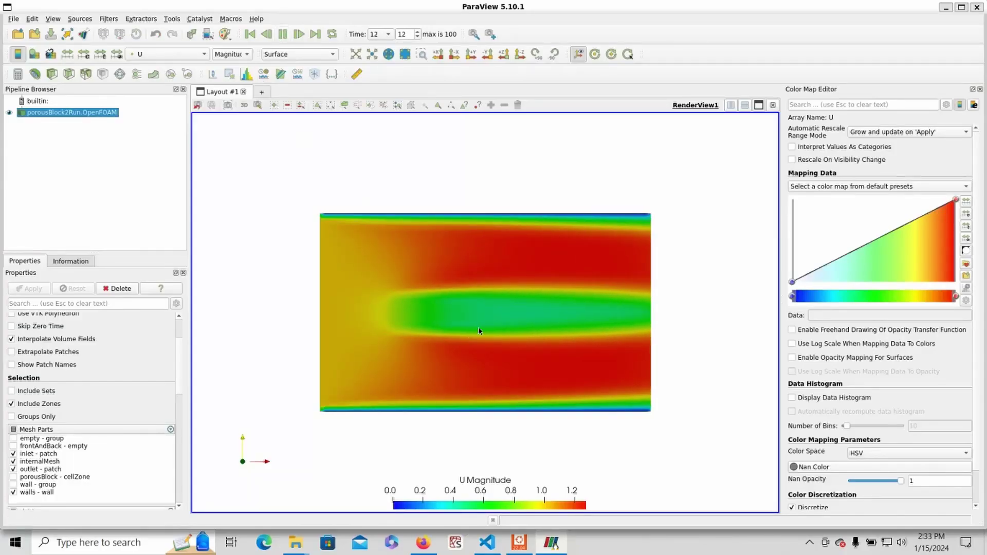
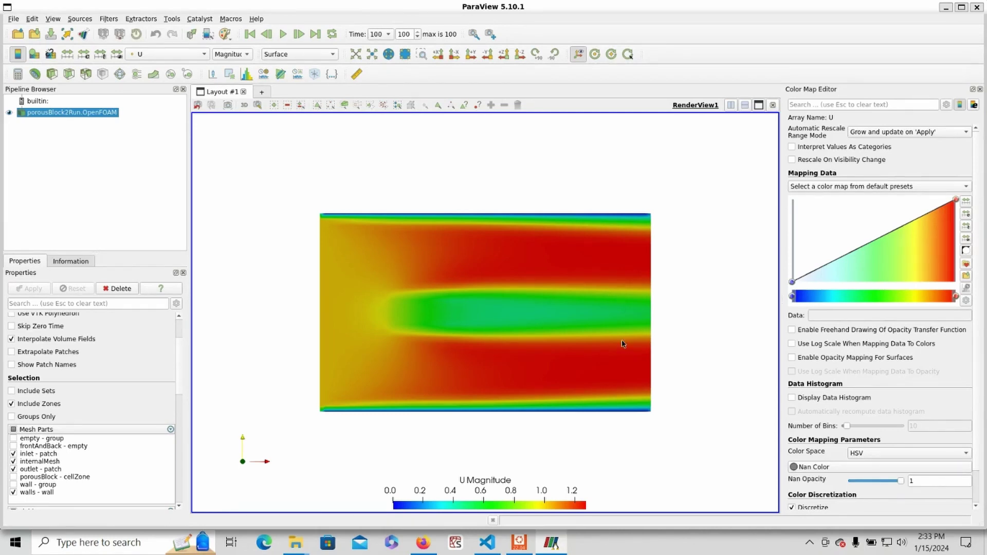
In File Explorer, duplicate the porousBlock1 folder inside porousTut and rename the copy porousBlock3.
mouse_move(292, 552)
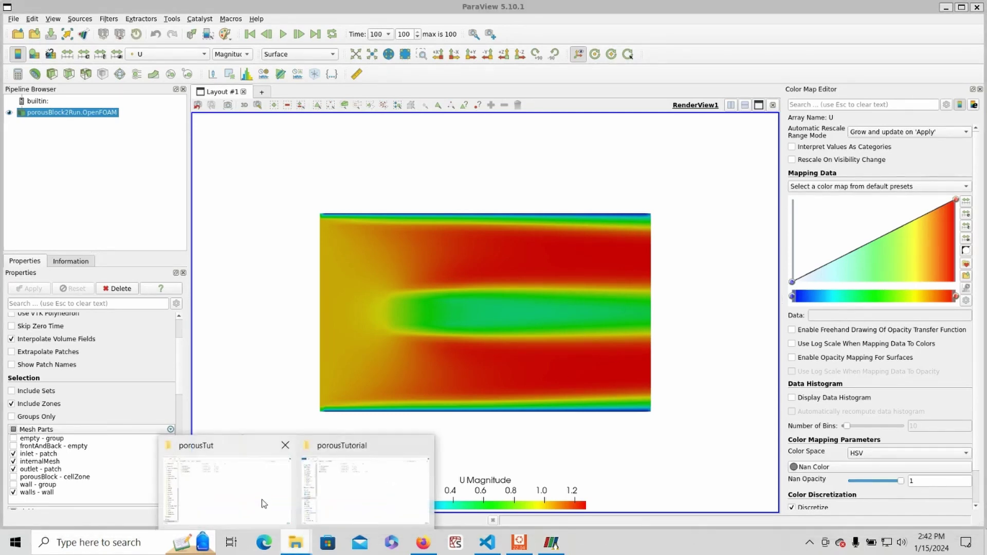
left_click(260, 504)
left_click(230, 85)
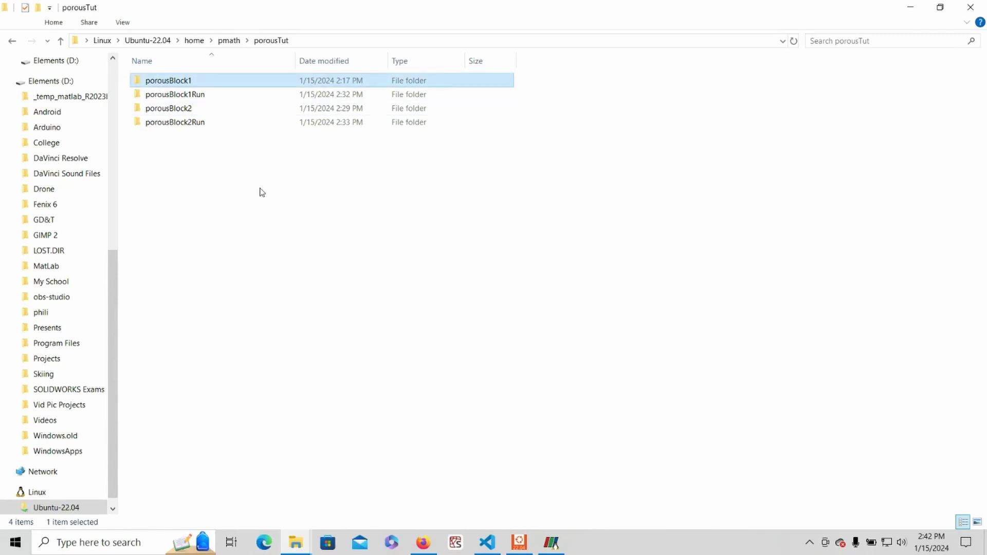
key("ctrl+c")
key("ctrl+v")
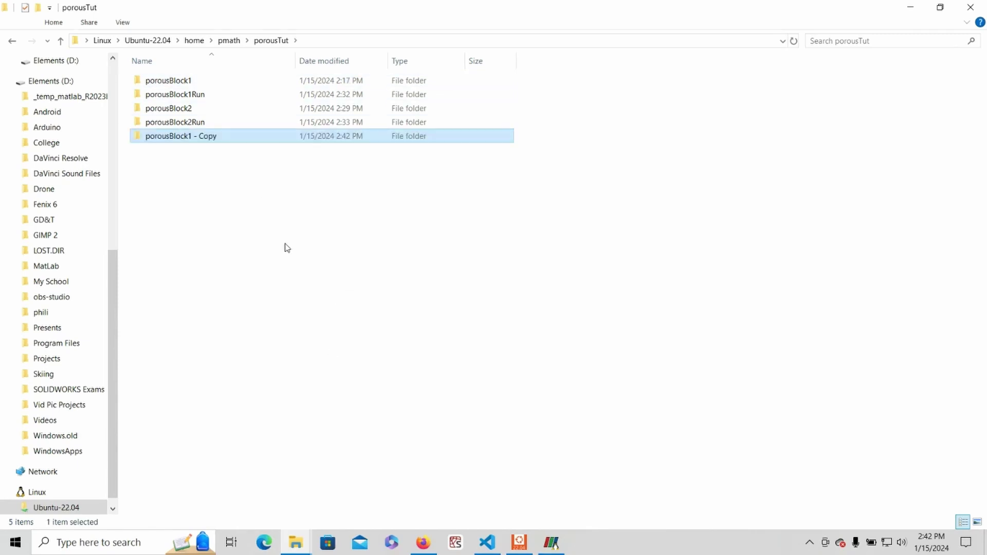
left_click(221, 137)
left_click_drag(223, 137, 186, 159)
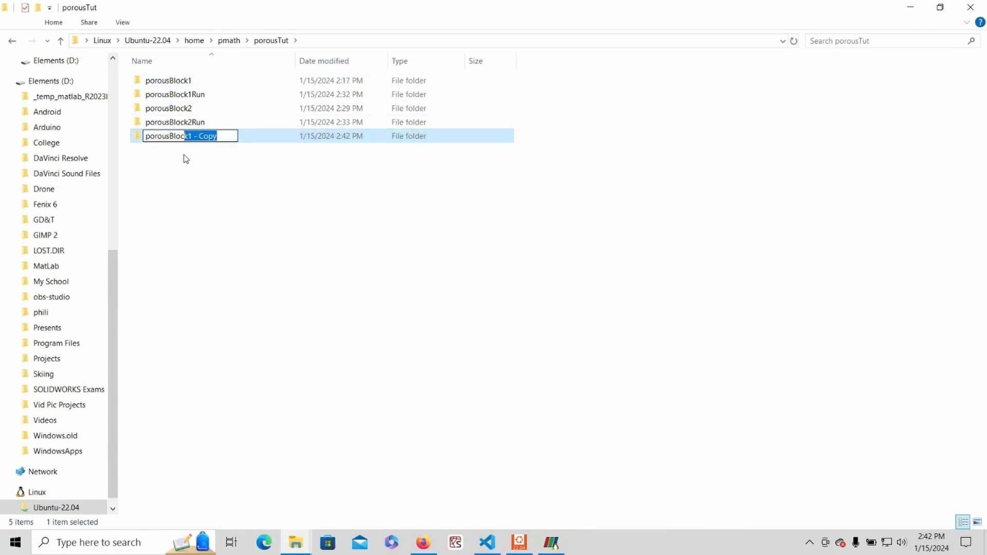
type("k3")
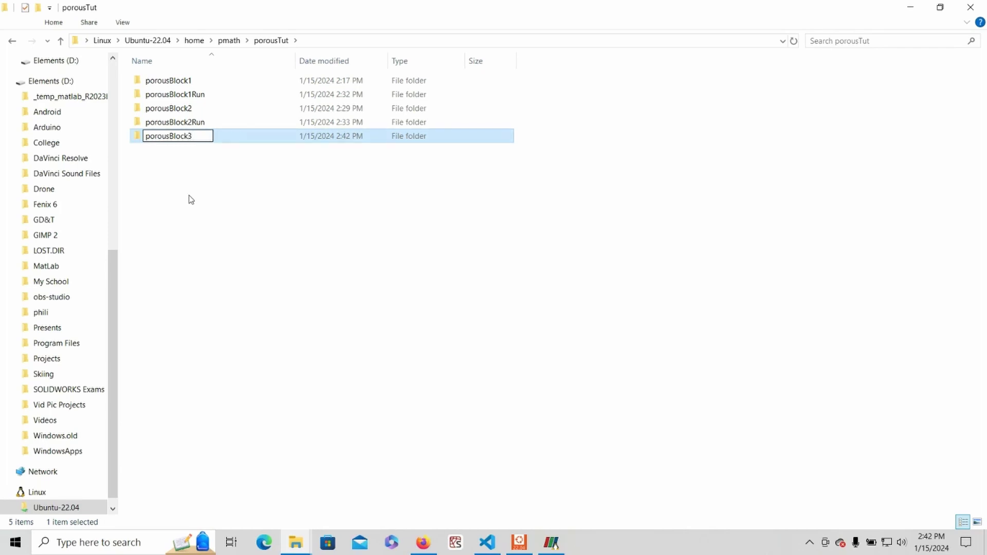
key("Return")
Open the topoSetDict file from porousBlock3's system folder in Visual Studio Code.
double_click(233, 137)
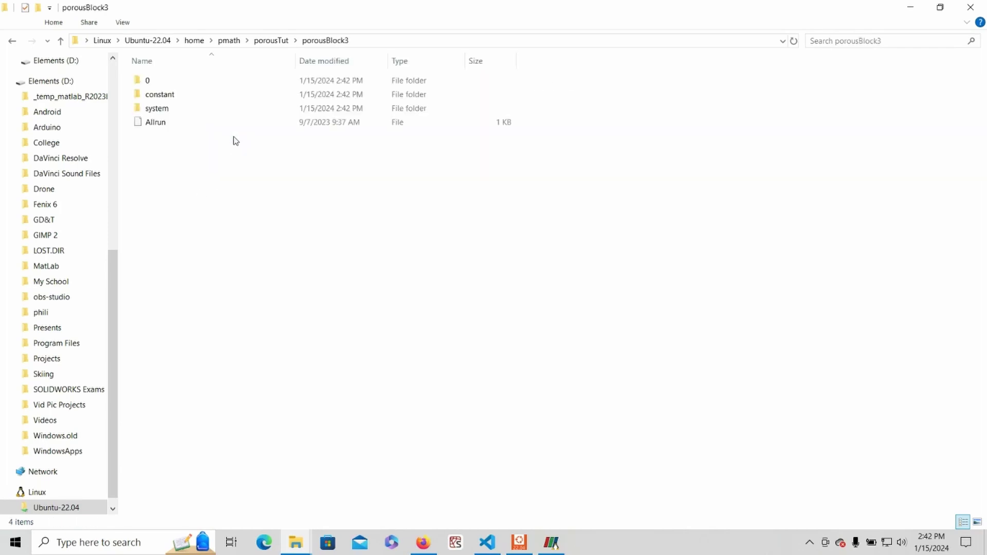
double_click(221, 111)
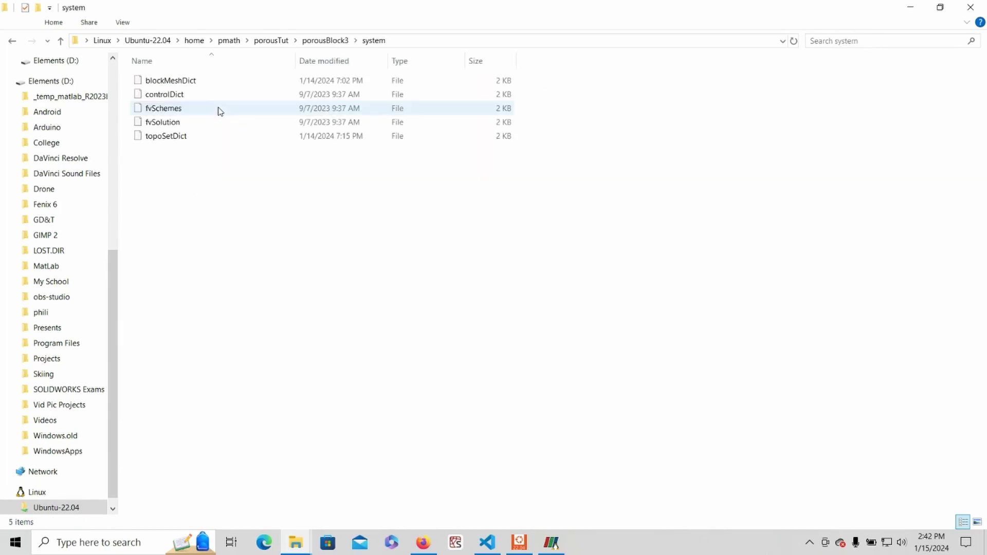
double_click(191, 137)
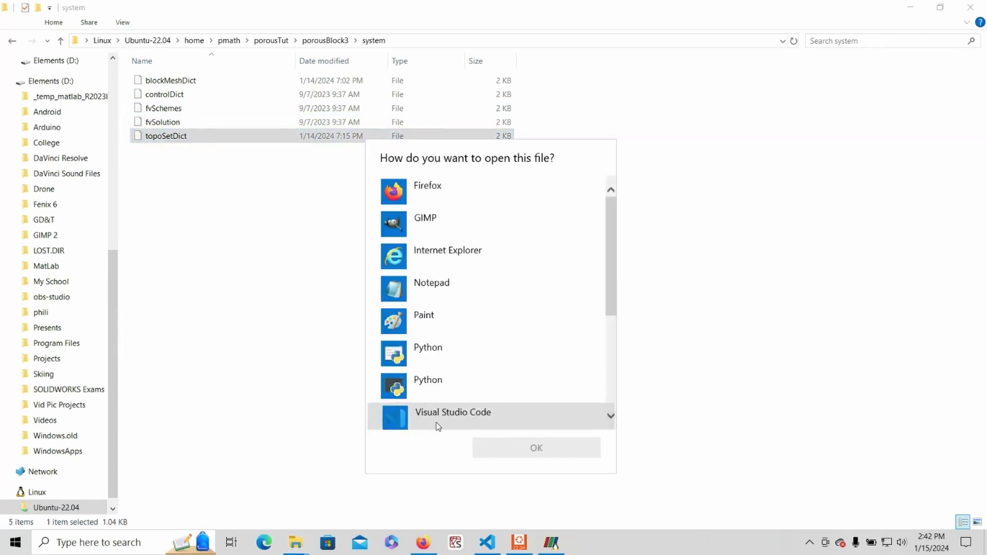
double_click(438, 424)
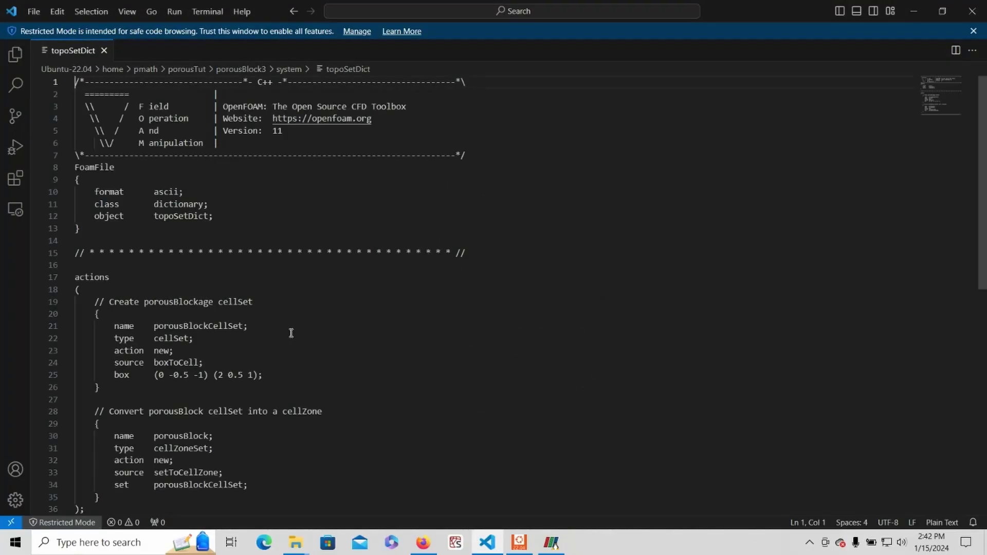
Change the porous block's box corners to (0 1 -1) and (2 3 1) in topoSetDict and save the file.
scroll(291, 333, "down", 3)
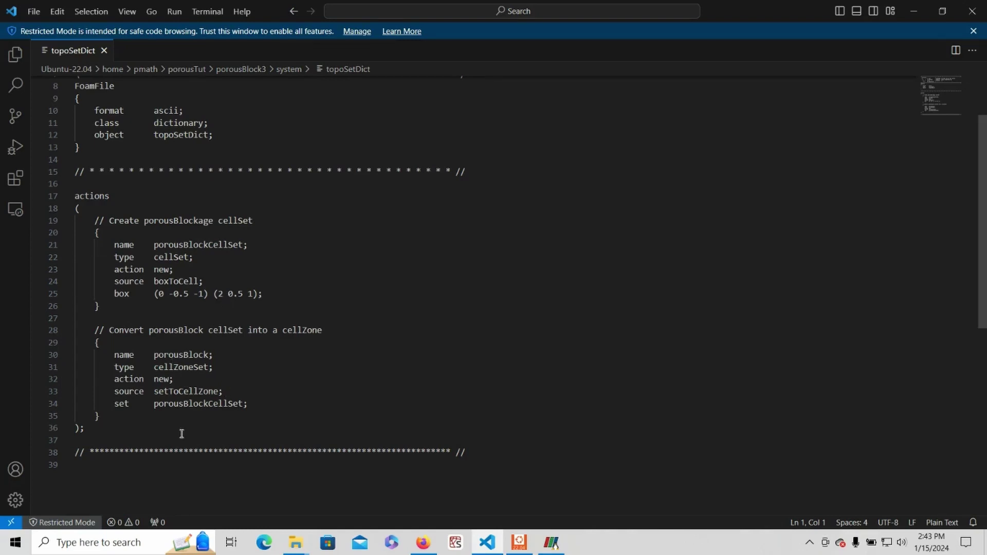
scroll(247, 409, "up", 3)
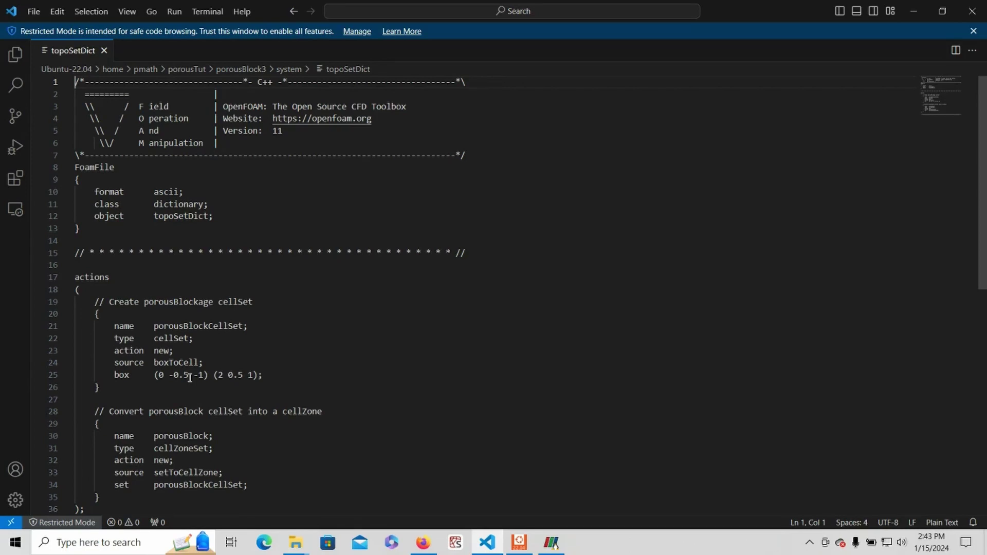
left_click_drag(189, 378, 172, 375)
type("1")
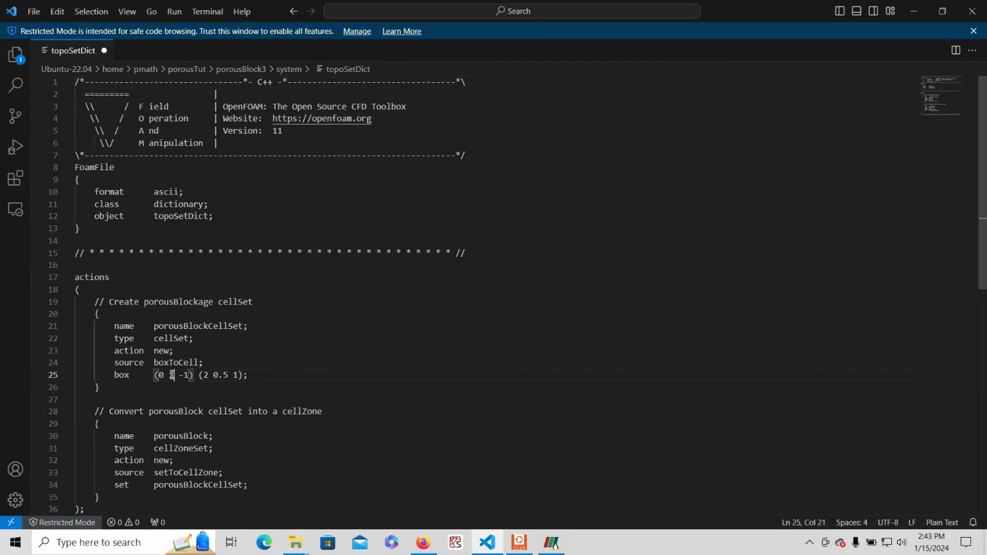
left_click_drag(213, 379, 228, 380)
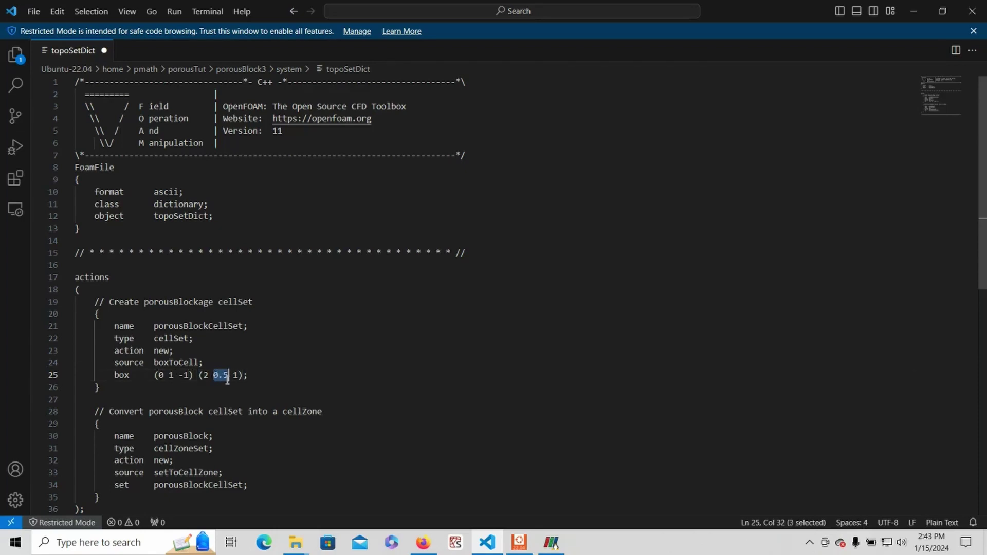
type("3")
key("ctrl+s")
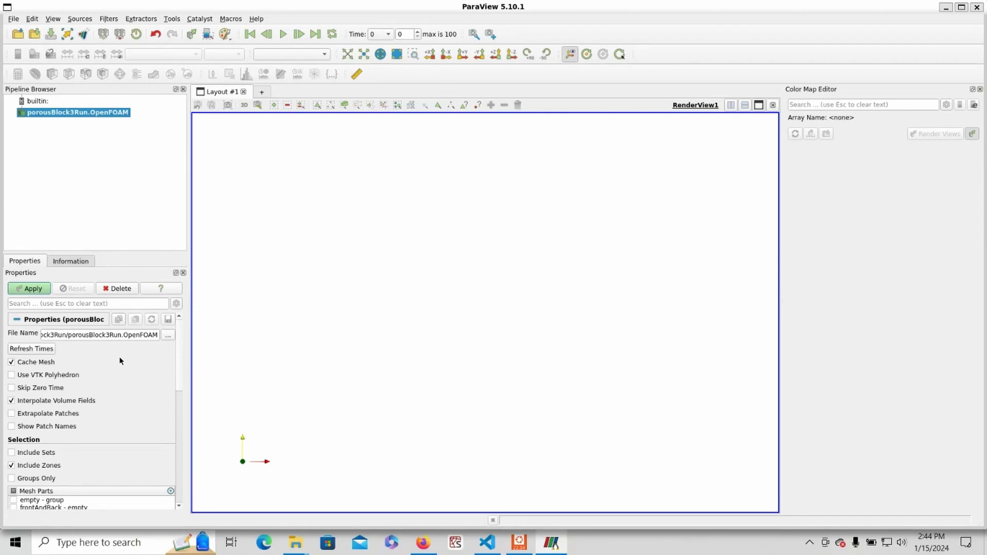
Load the porousBlock3Run case in ParaView, keeping the porousBlock cellZone among the displayed mesh parts.
scroll(97, 351, "down", 2)
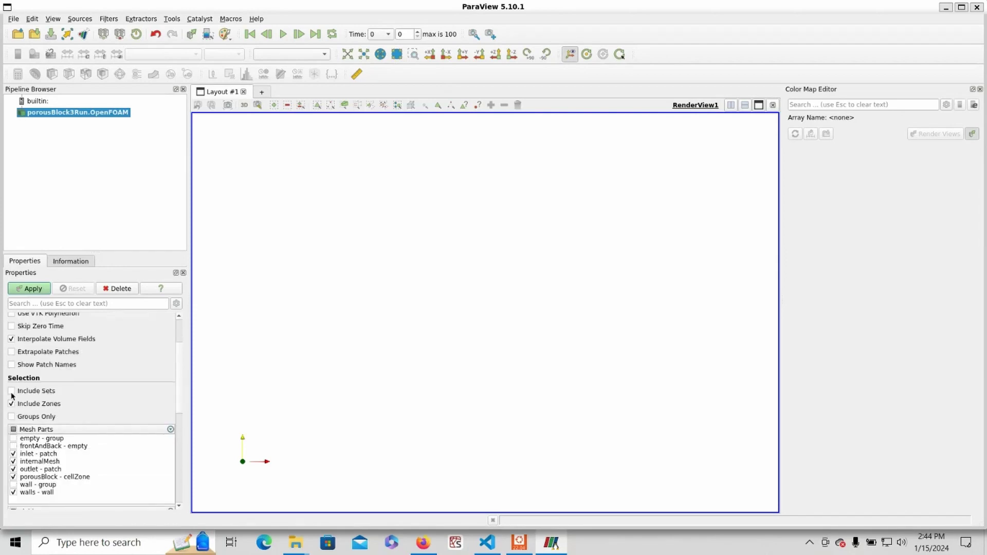
left_click(29, 289)
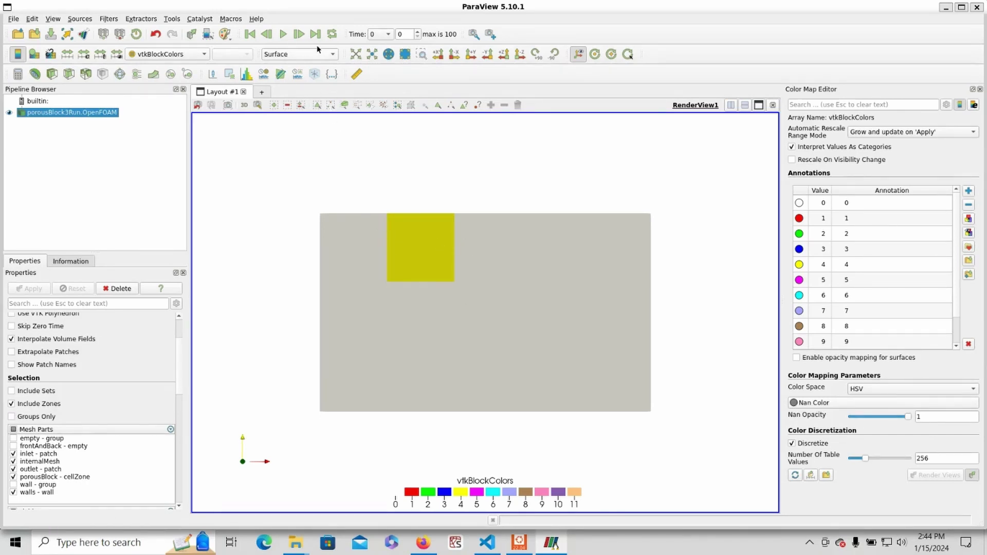
Colour the porousBlock3Run surface by velocity U at the last time step and play the animation.
left_click(316, 34)
left_click(181, 55)
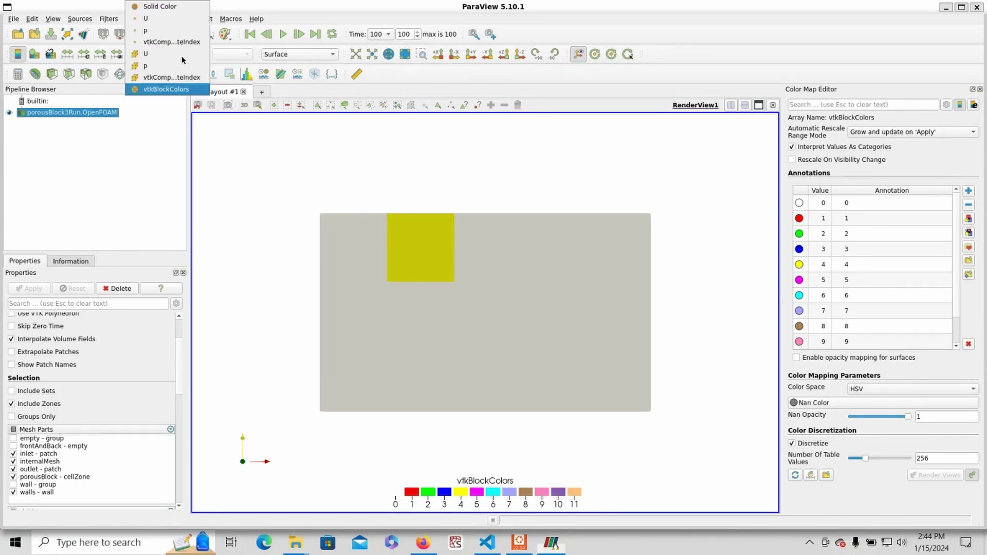
left_click(181, 19)
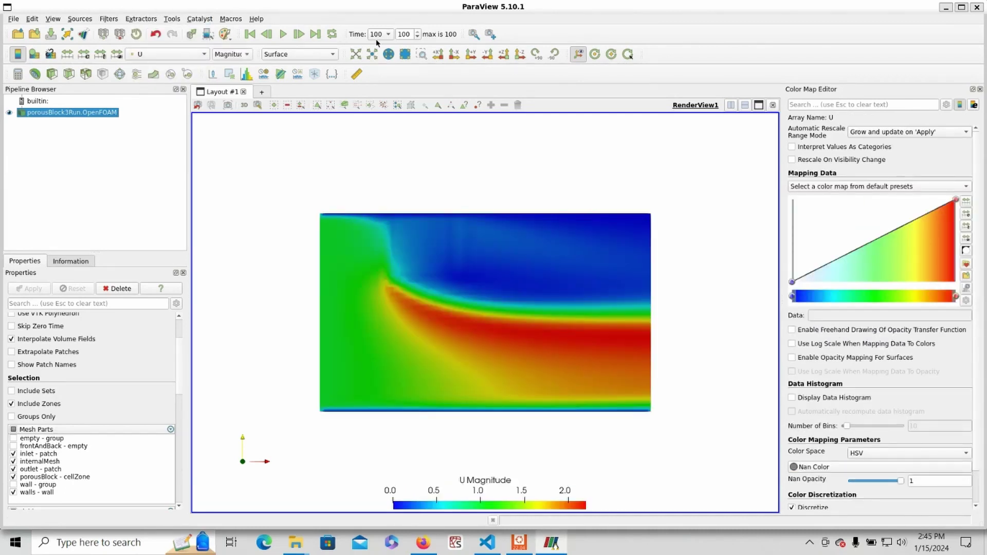
left_click(282, 35)
In File Explorer, open the porous_edge_block folder inside porousTutorial's Extra_TopoSet_Files folder.
mouse_move(295, 552)
left_click(344, 487)
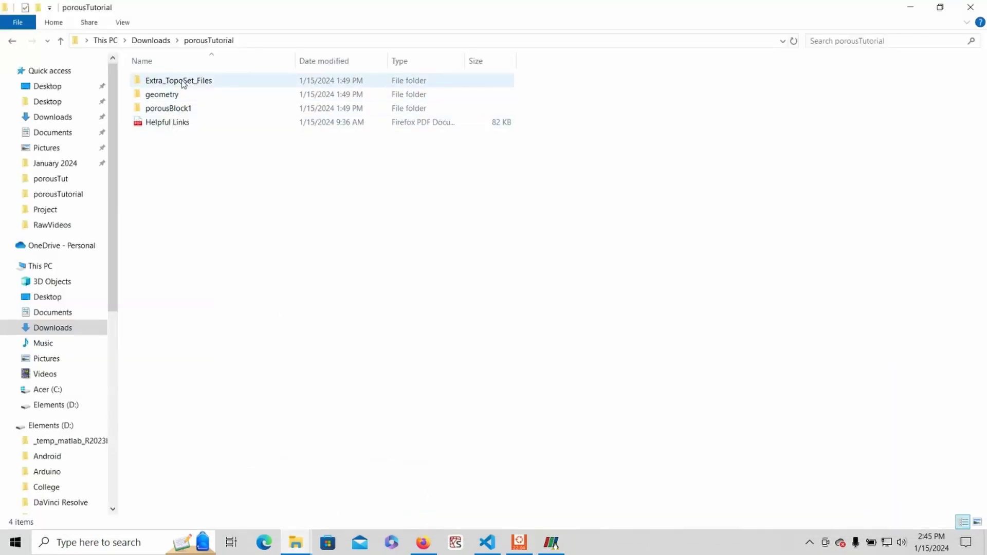
mouse_move(184, 83)
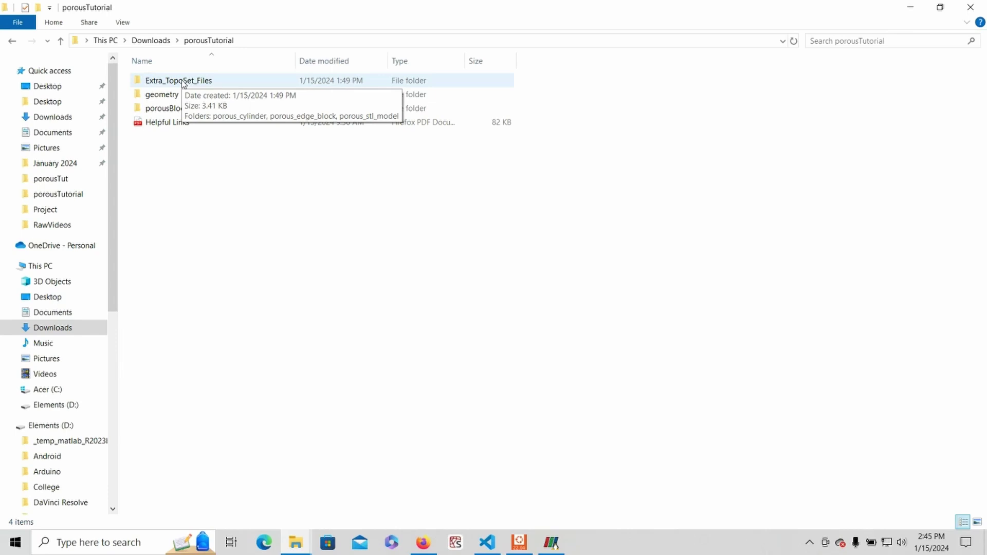
double_click(229, 80)
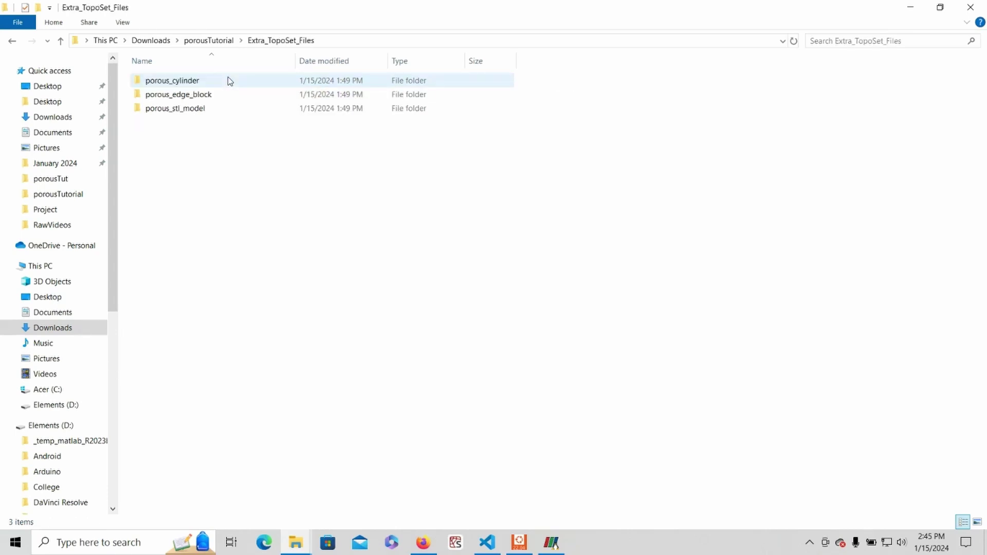
double_click(204, 96)
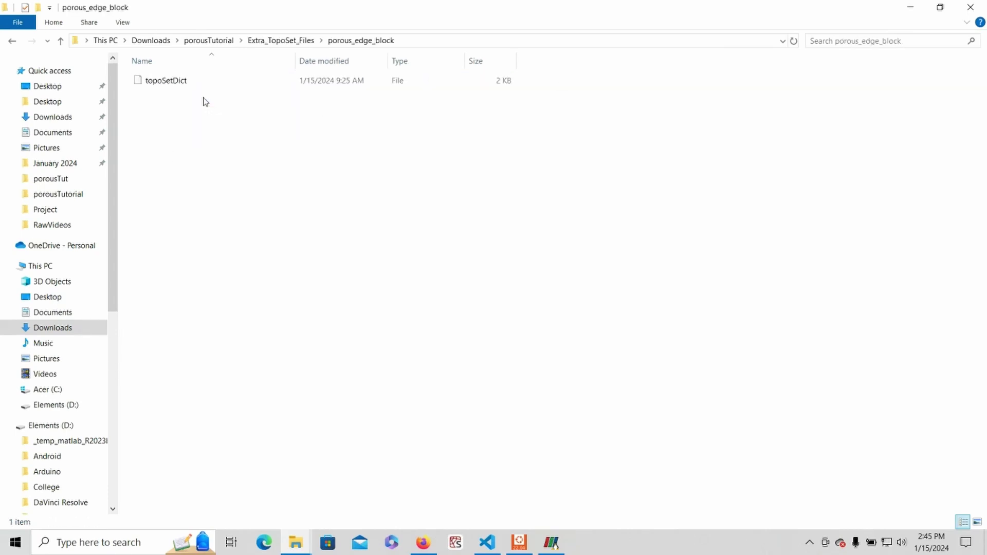
Open the topoSetDict from the porous_cylinder folder in VS Code, review its cylinderToCell settings, and close both open topoSetDict files.
left_click(281, 41)
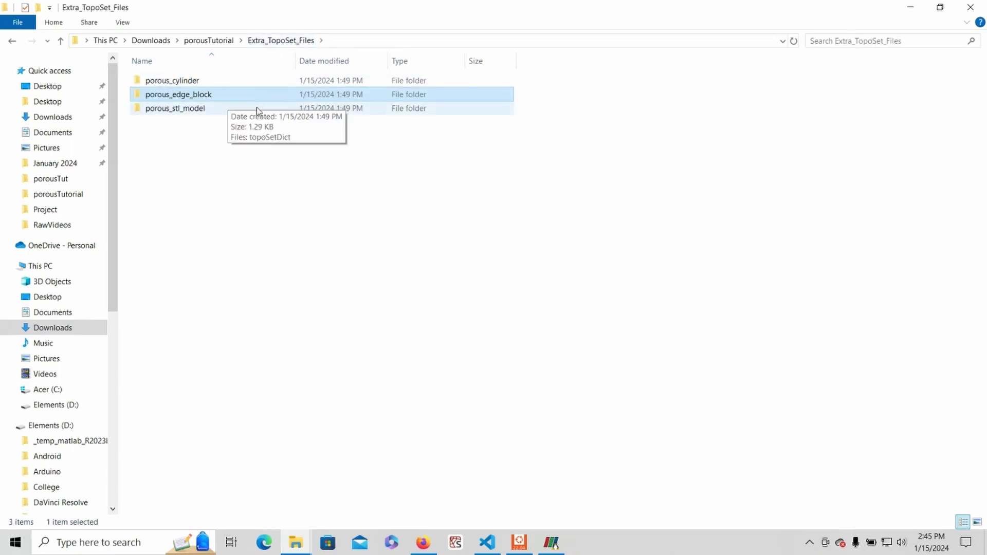
double_click(205, 82)
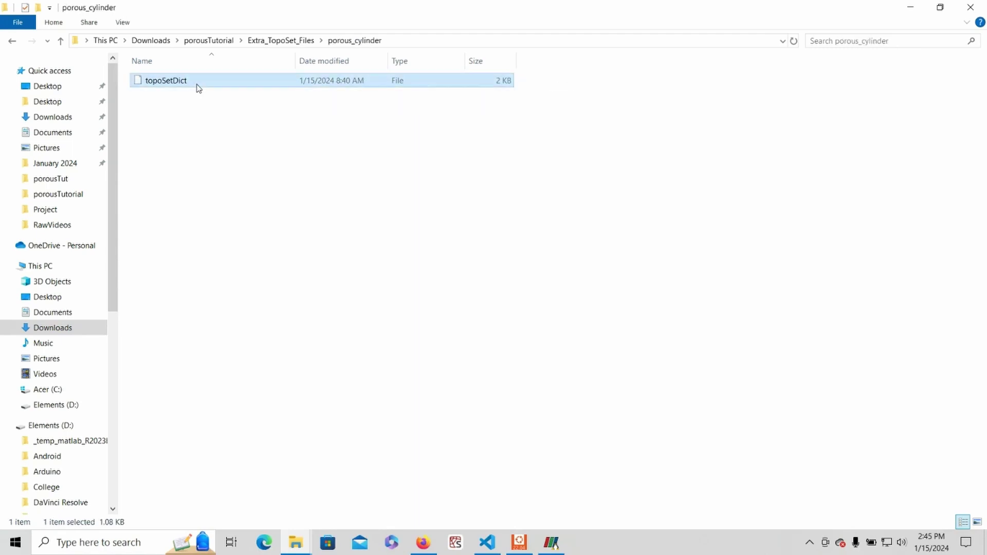
double_click(198, 84)
double_click(404, 421)
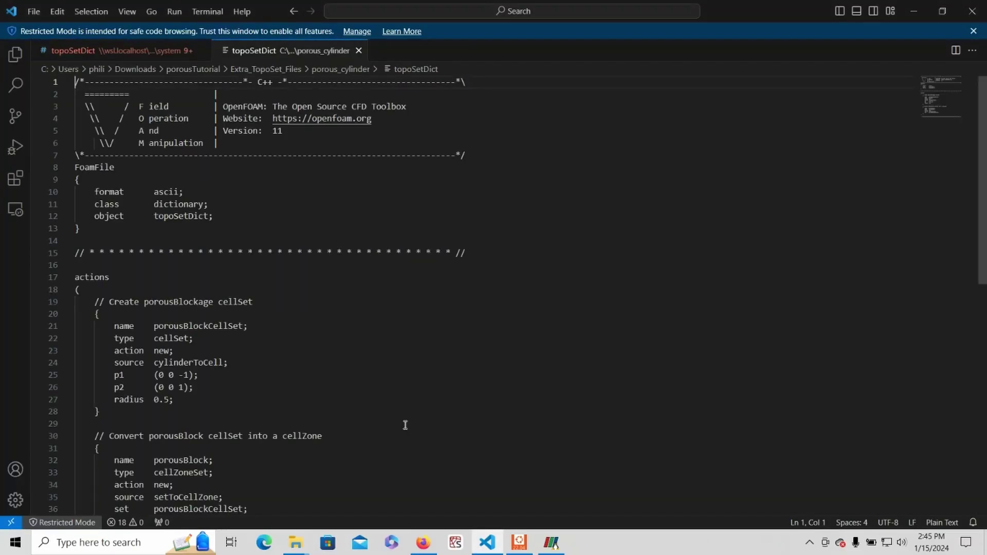
left_click(354, 54)
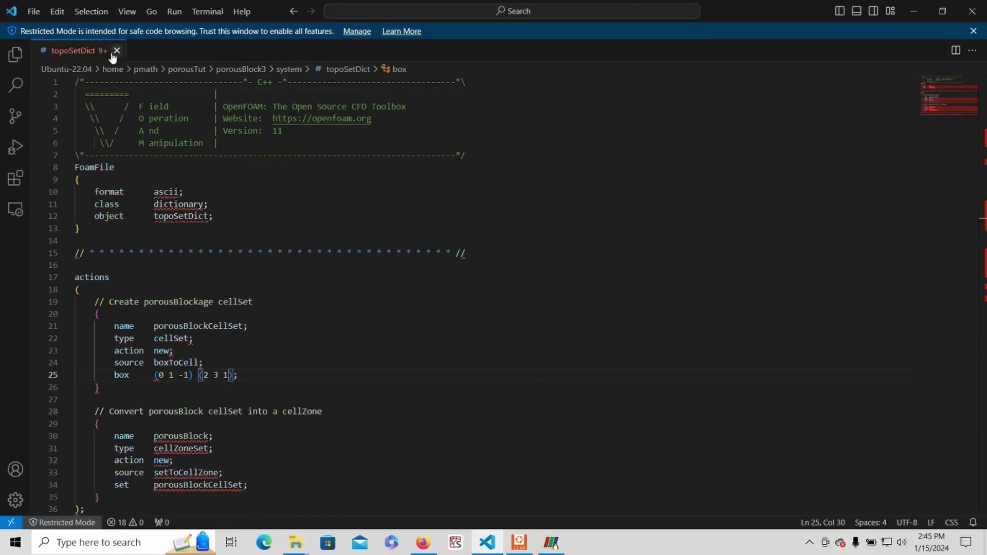
left_click(114, 50)
Open the TopoSet wiki page from the Helpful Links PDF in porousTutorial and review its cellSet sources, including surfaceToCell.
mouse_move(300, 549)
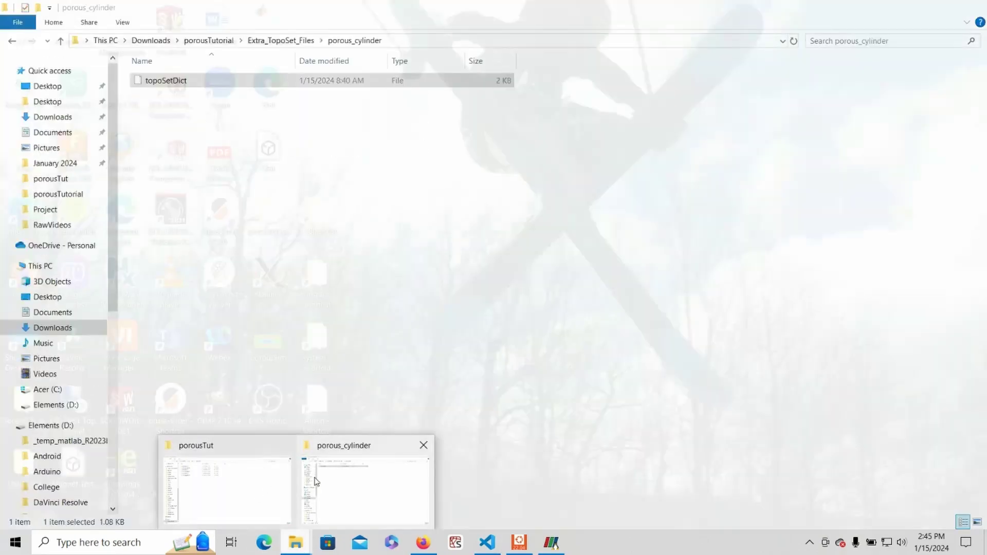
left_click(311, 480)
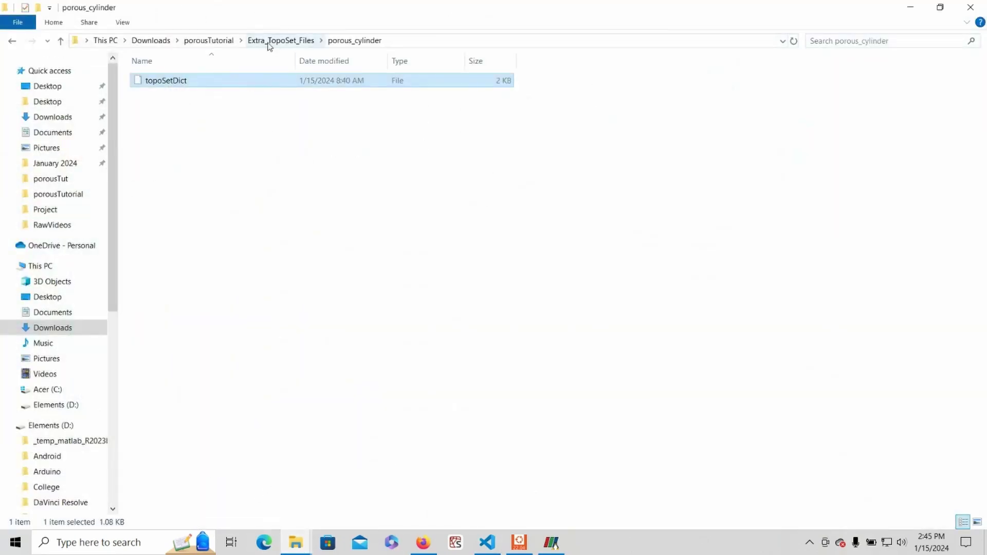
left_click(218, 41)
left_click(184, 124)
double_click(184, 127)
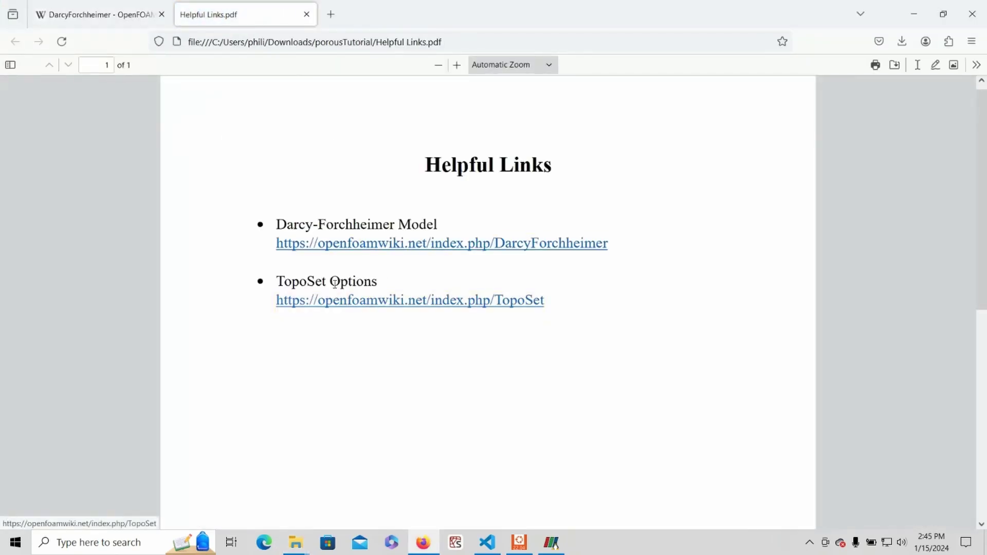
left_click(331, 304)
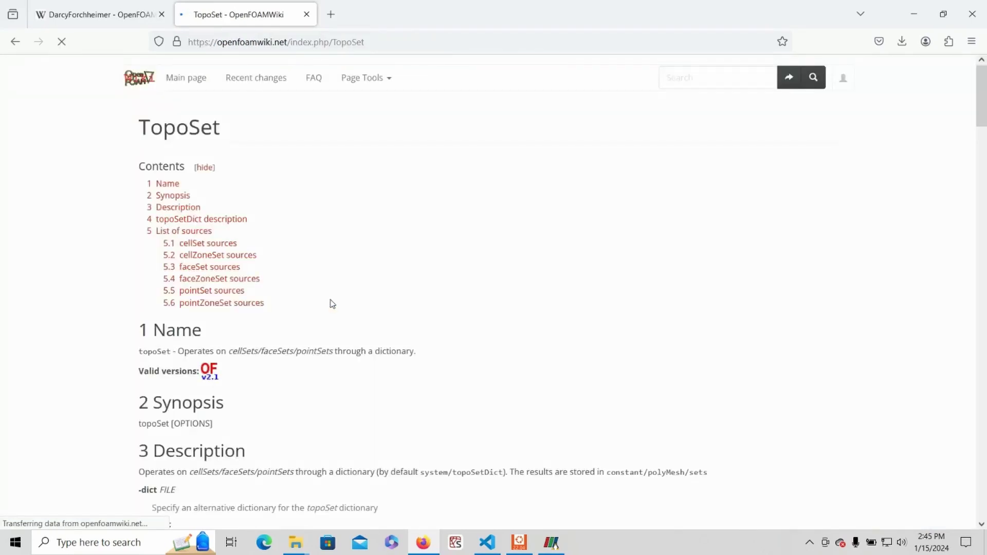
scroll(315, 310, "down", 12)
scroll(205, 293, "down", 15)
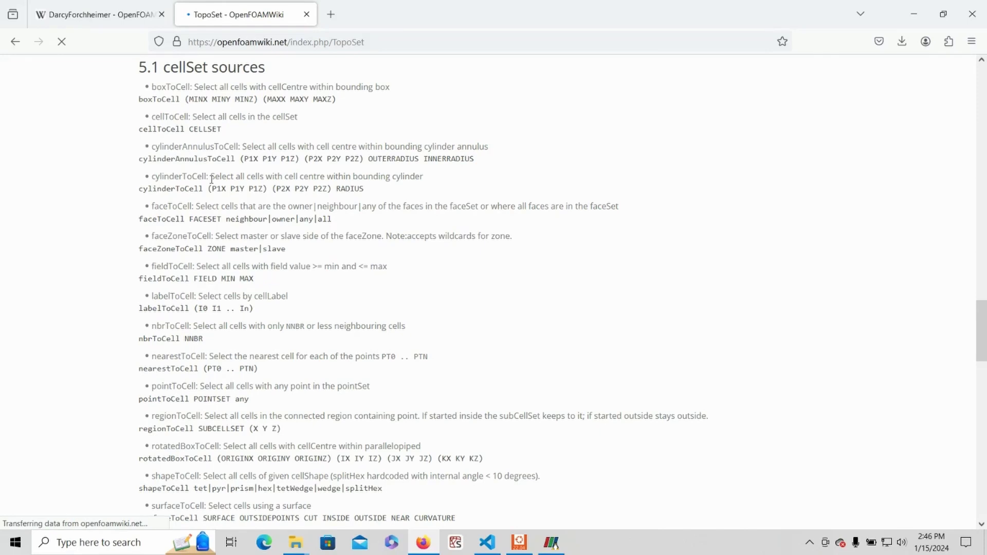
scroll(210, 179, "down", 4)
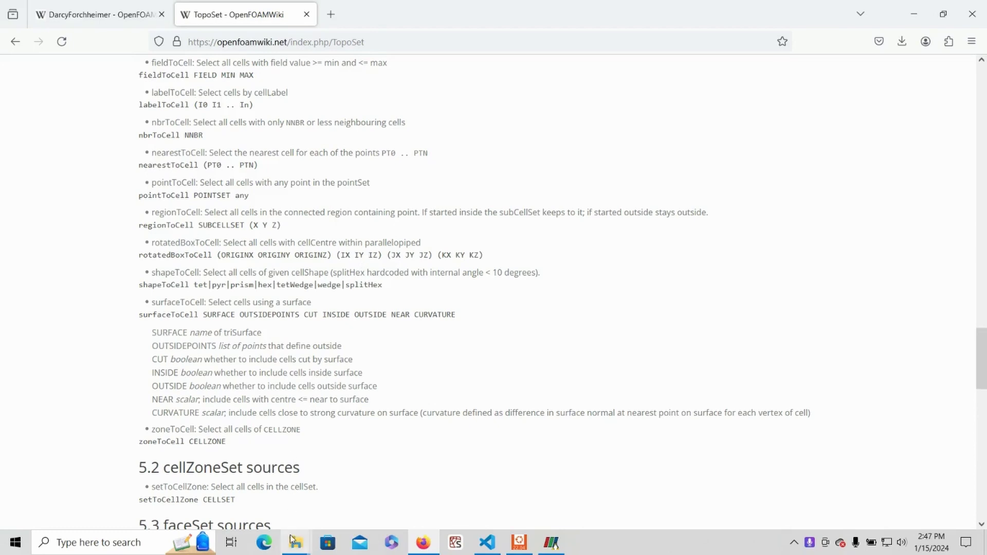
In File Explorer, duplicate the porousBlock3 case folder within porousTut and name the copy porousBlock4.
mouse_move(297, 543)
left_click(263, 499)
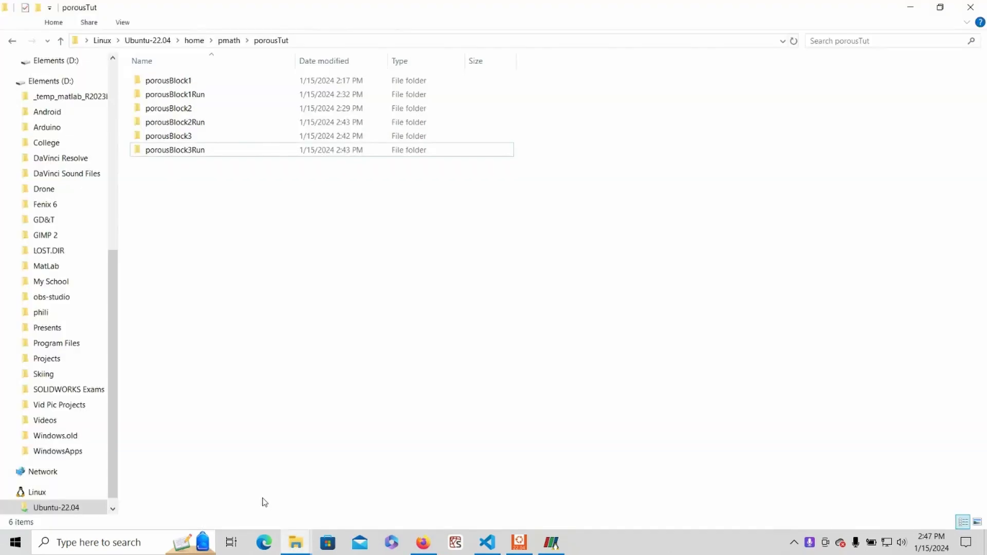
left_click(220, 138)
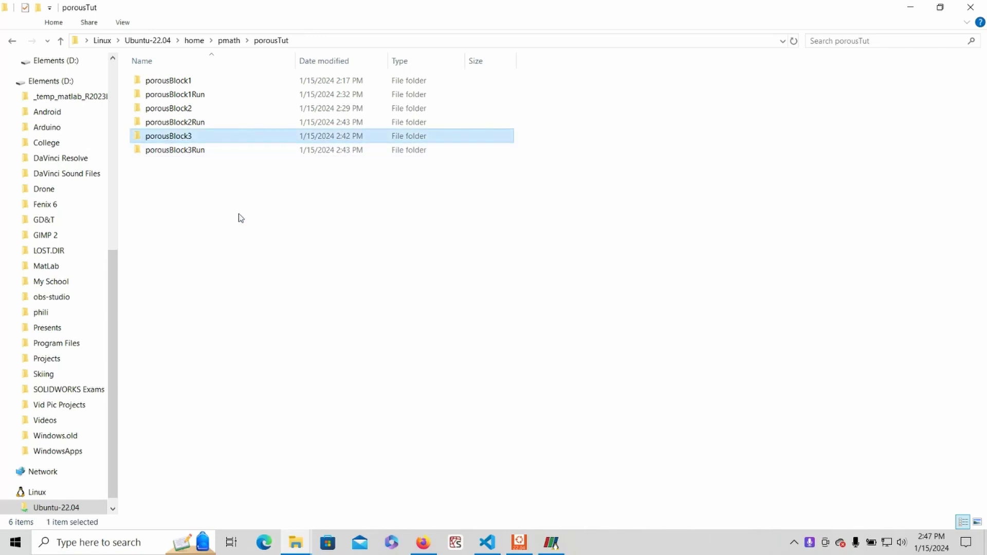
key("ctrl+c")
key("ctrl+v")
left_click(225, 164)
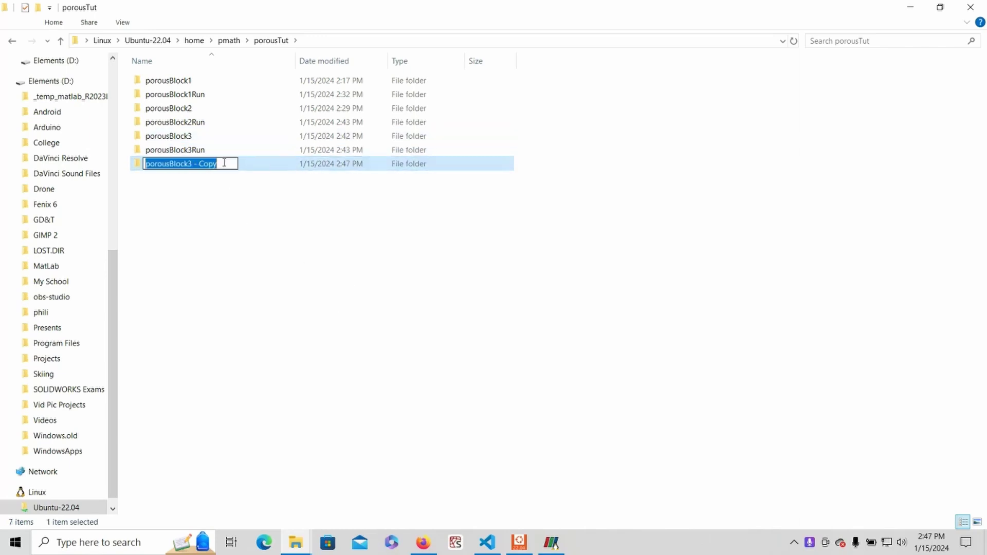
left_click_drag(224, 165, 195, 164)
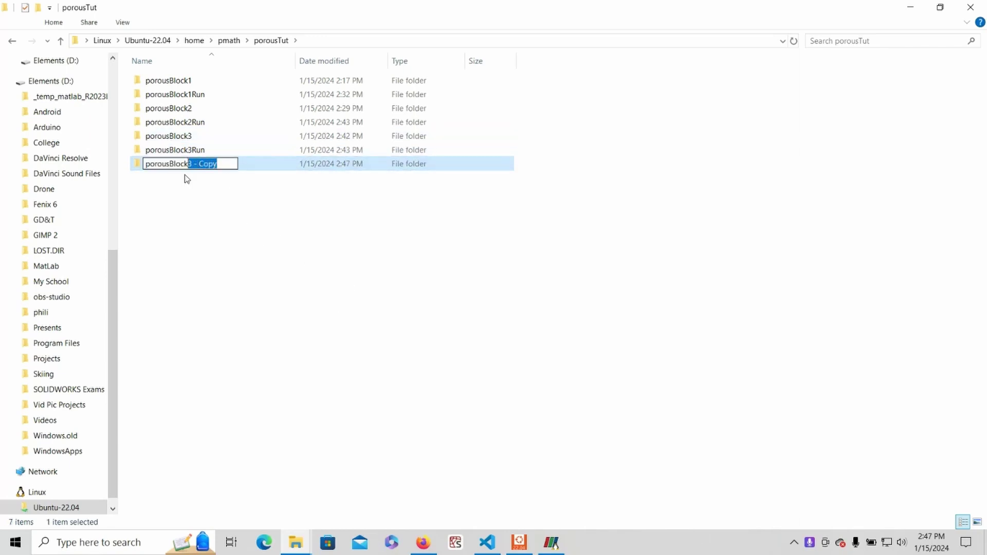
type("4")
key("Return")
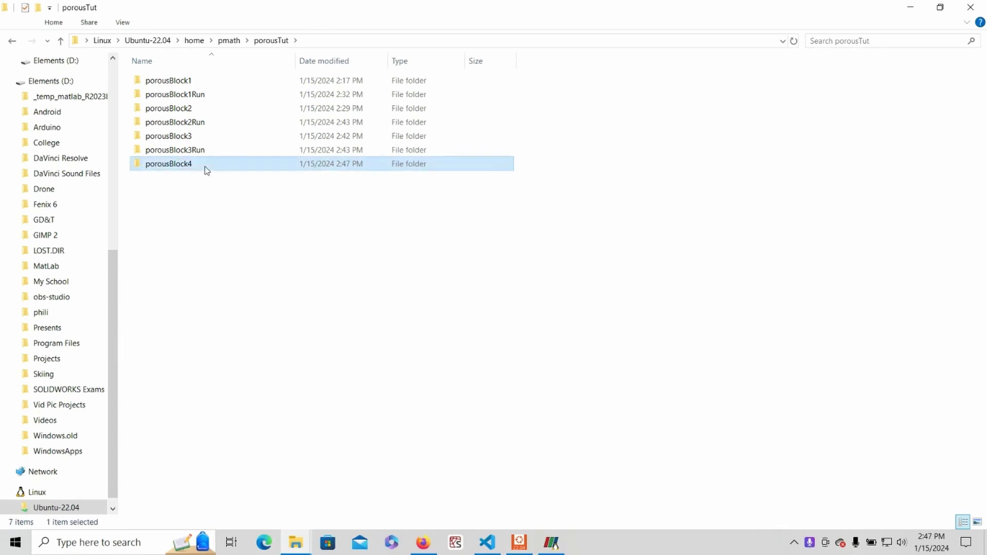
Open the topoSetDict file from porousBlock4's system folder in VS Code.
double_click(206, 170)
double_click(177, 108)
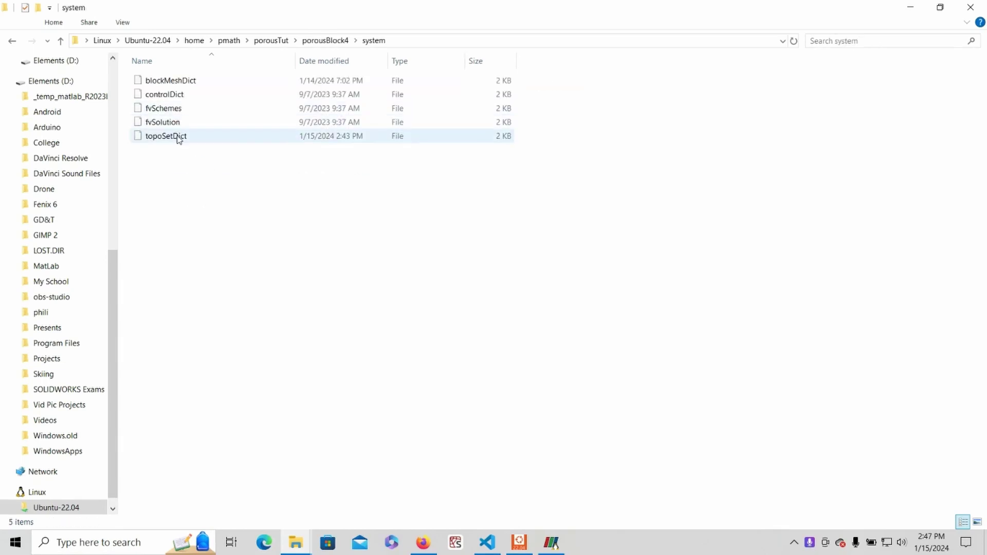
double_click(178, 136)
double_click(471, 415)
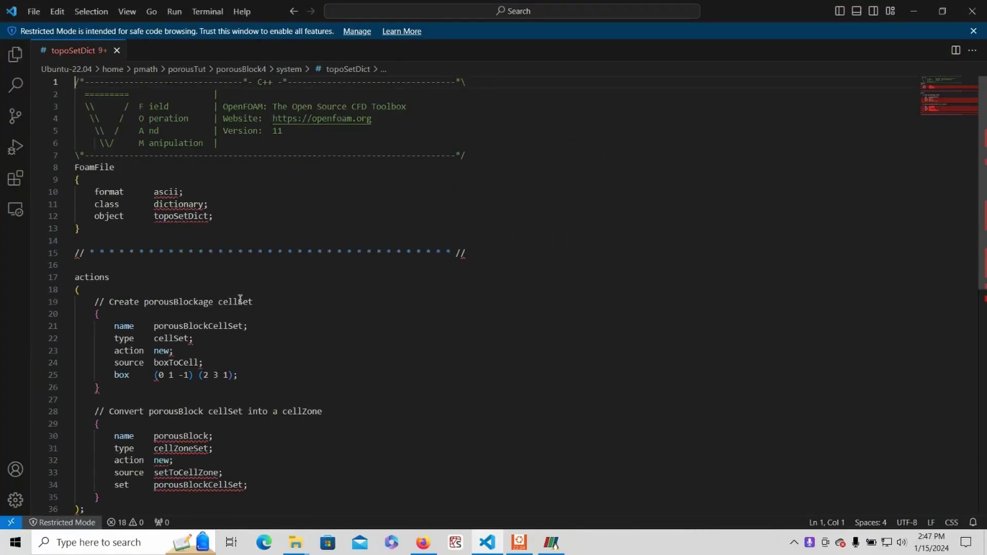
Delete the box line from the porousBlockCellSet action and change its source to surfaceToCell.
left_click_drag(240, 376, 96, 375)
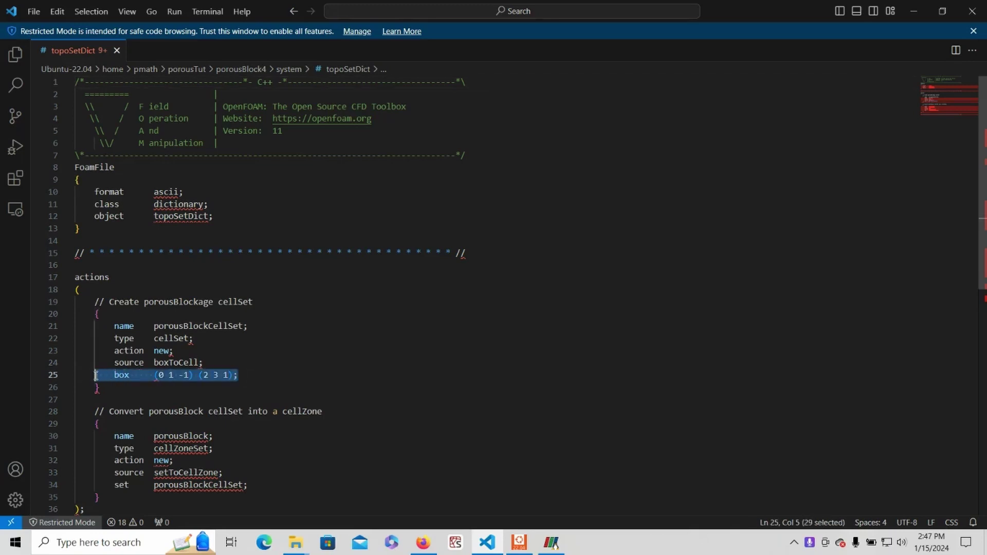
key("BackSpace")
key("BackSpace")
key("BackSpace")
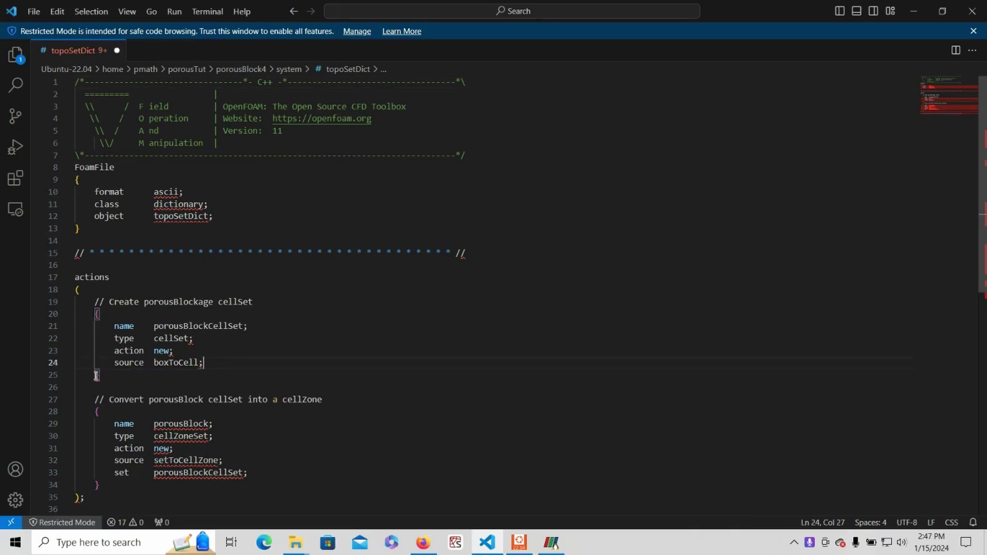
key("Left")
key("BackSpace")
key("BackSpace")
key("BackSpace")
key("BackSpace")
key("BackSpace")
key("BackSpace")
key("BackSpace")
key("BackSpace")
key("BackSpace")
type("surfaceT")
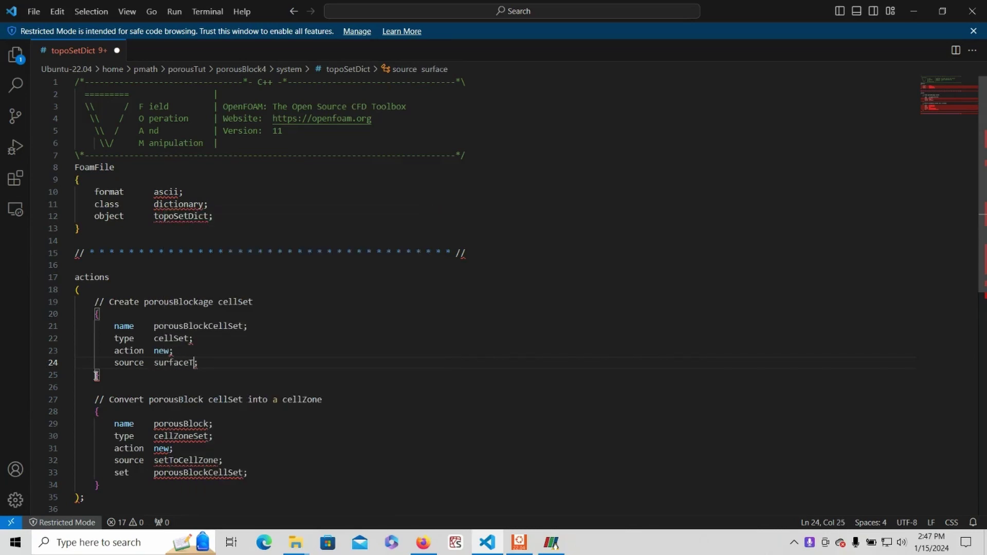
type("oCell")
Add a file entry with empty quotation marks below the surfaceToCell source line, aligned with the values above.
key("Return")
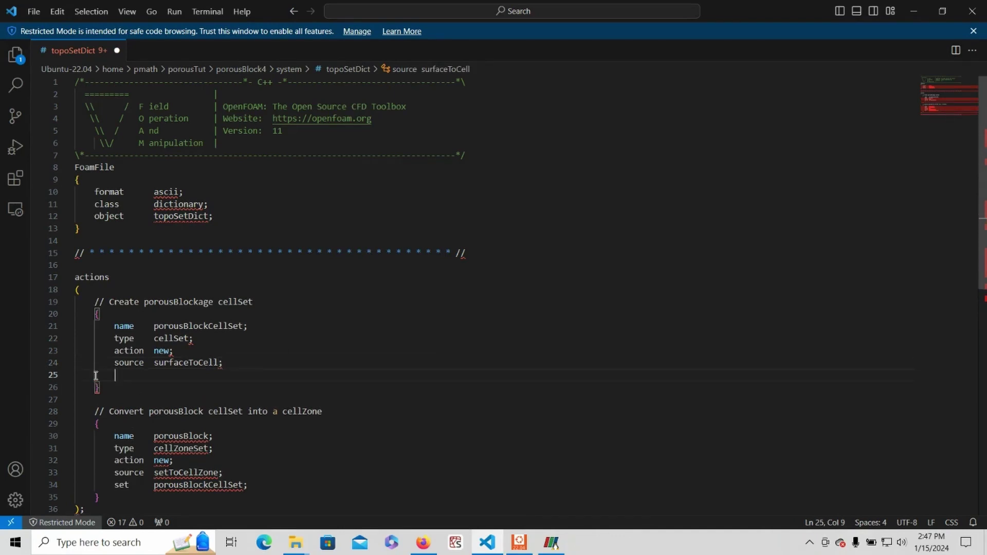
type("file")
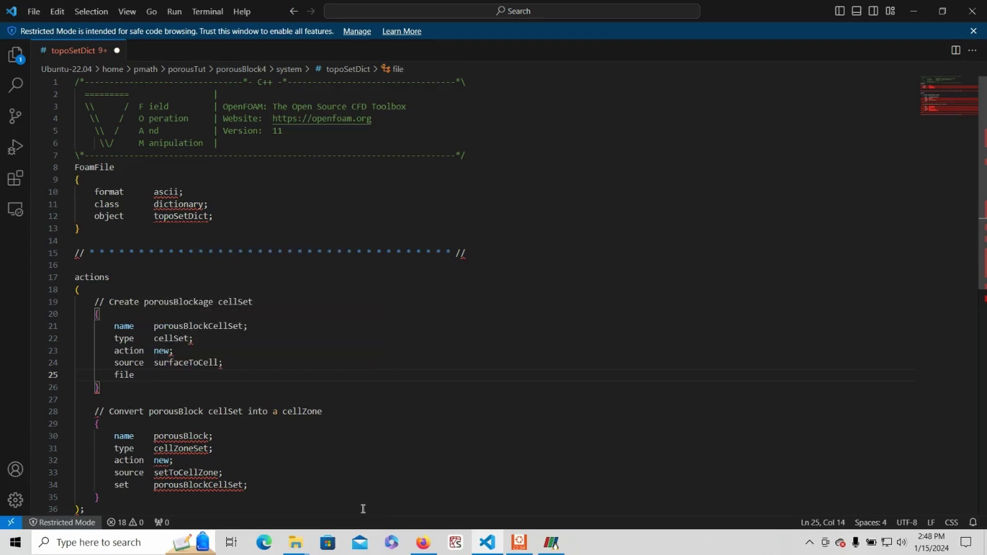
key("Tab")
key("BackSpace")
key("BackSpace")
type("\"")
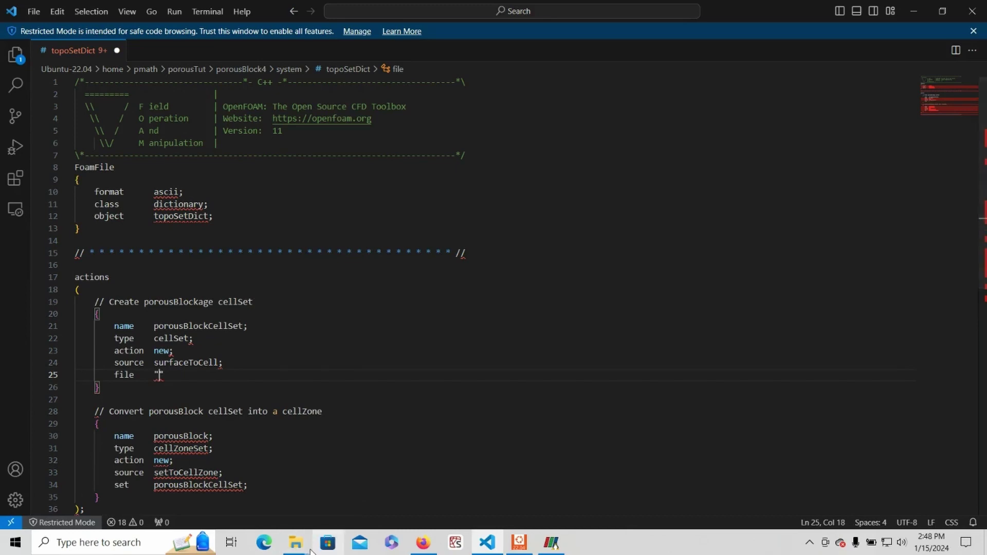
In File Explorer, copy the geometry folder from porousTutorial into porousBlock4's constant folder.
mouse_move(309, 551)
left_click(326, 493)
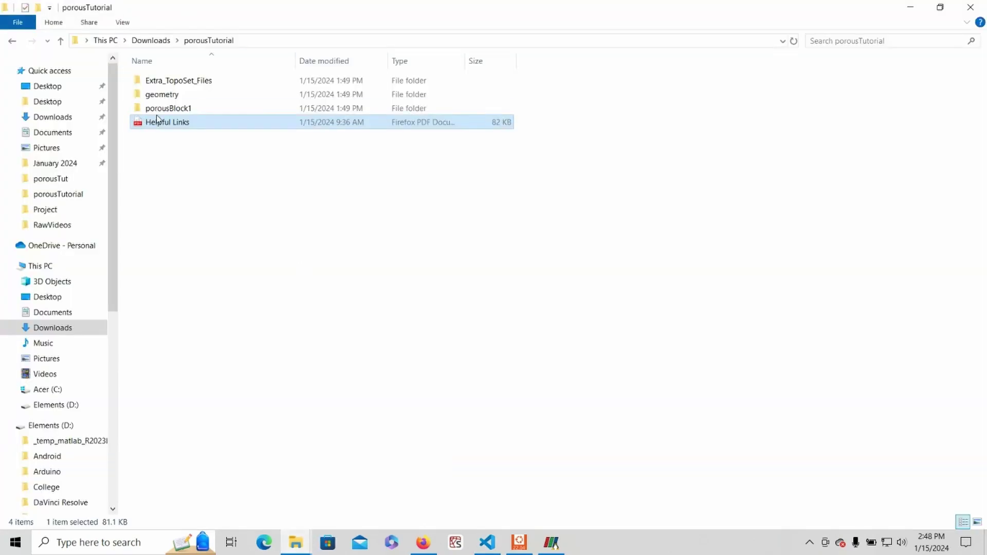
left_click(186, 98)
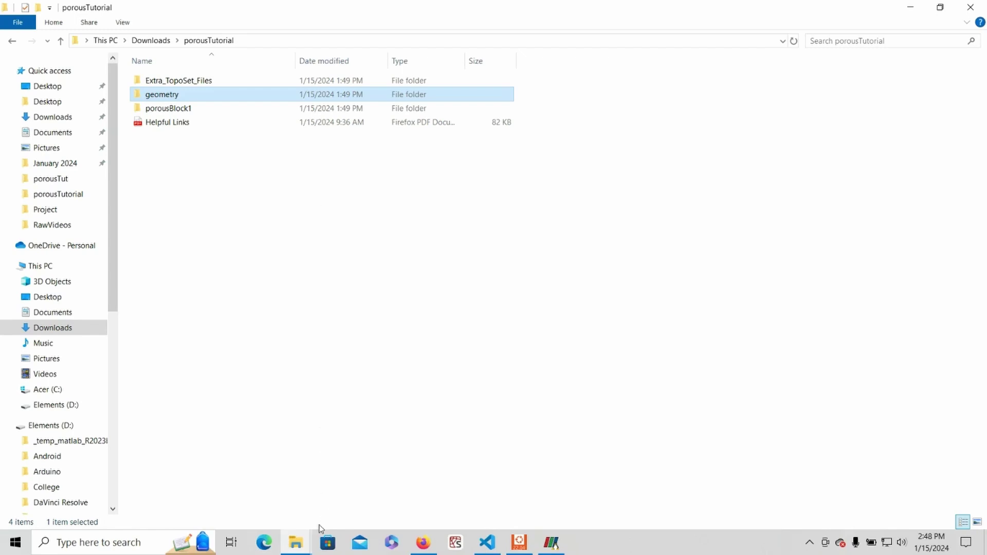
mouse_move(307, 544)
left_click(212, 481)
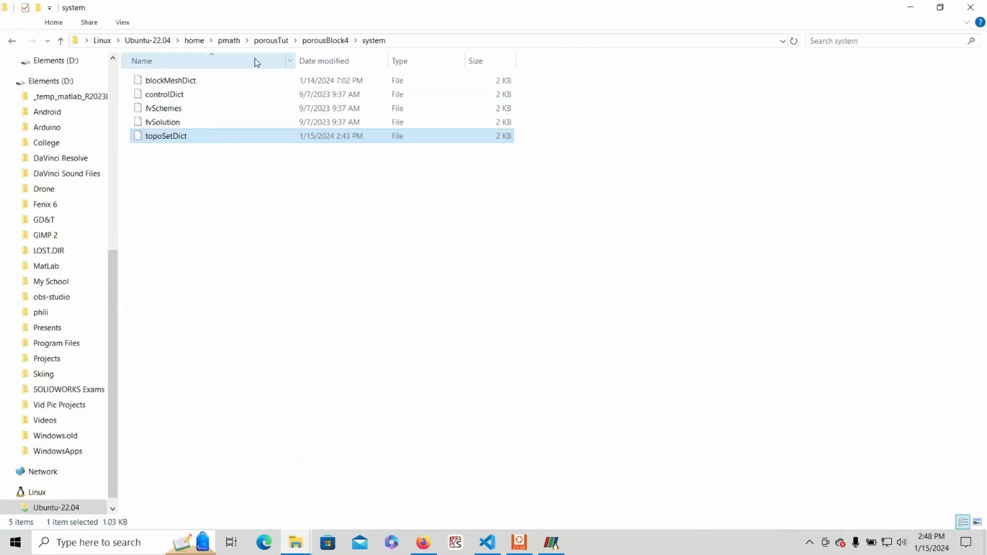
left_click(316, 42)
double_click(176, 94)
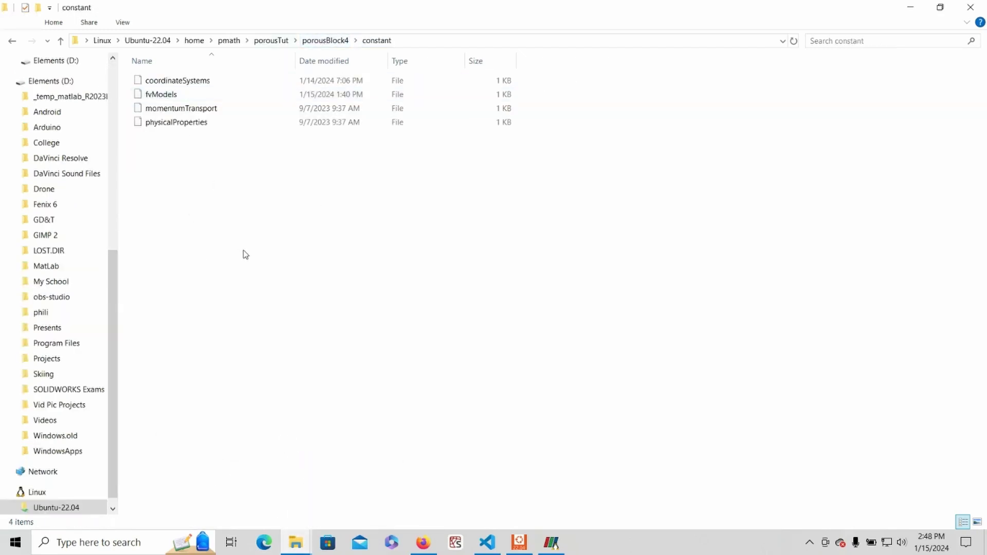
key("ctrl+v")
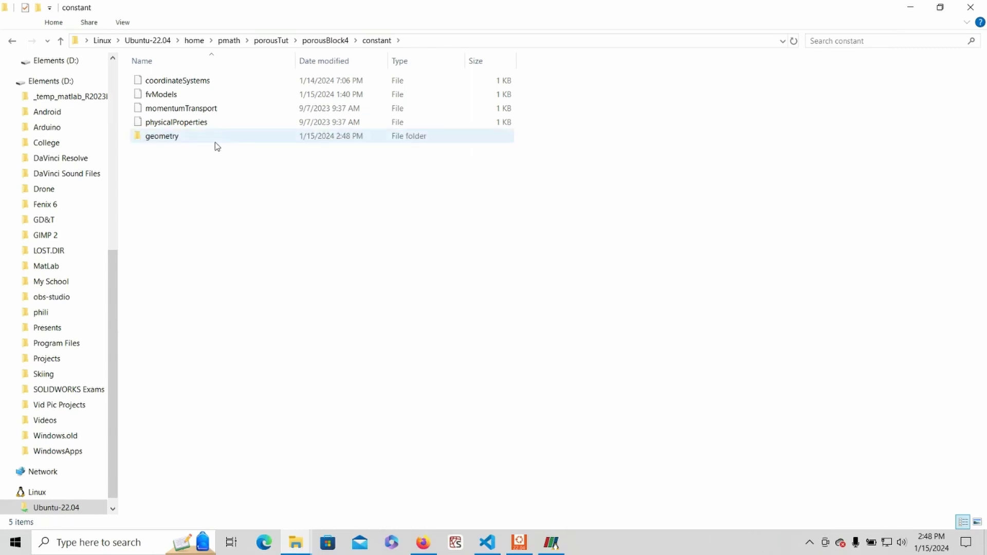
Inspect the porousShape STL from the copied geometry folder in 3D Viewer, and return to that folder in File Explorer.
double_click(218, 136)
double_click(238, 81)
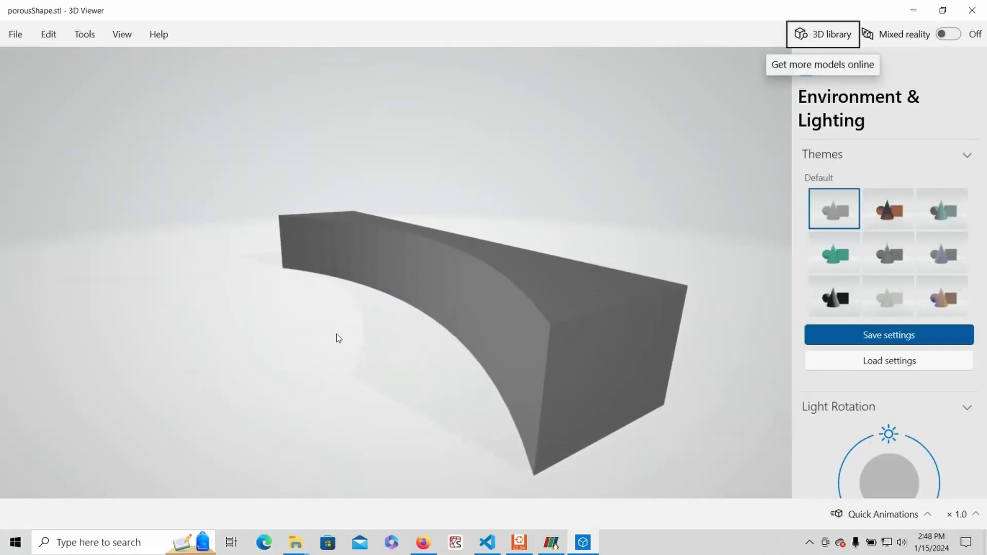
left_click_drag(353, 338, 349, 500)
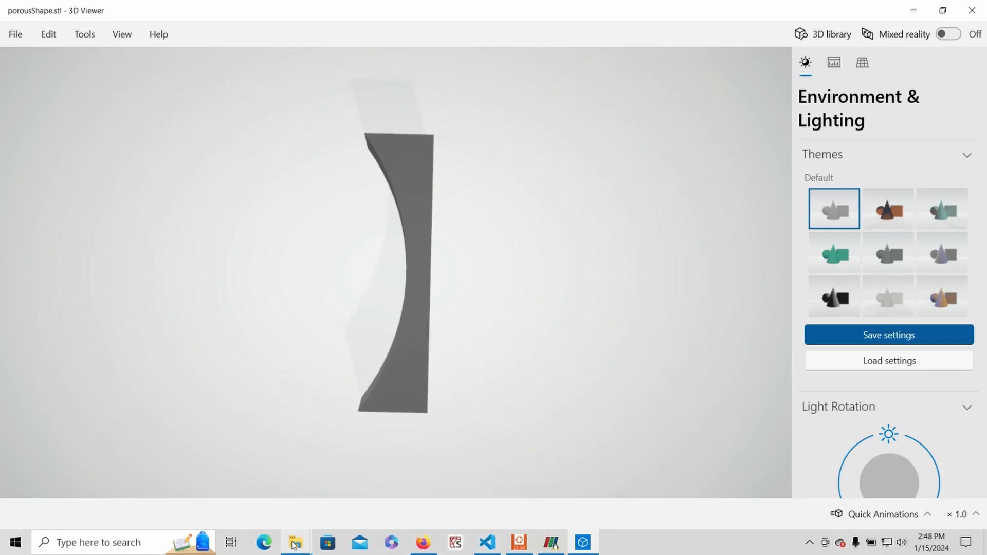
mouse_move(300, 545)
left_click(339, 506)
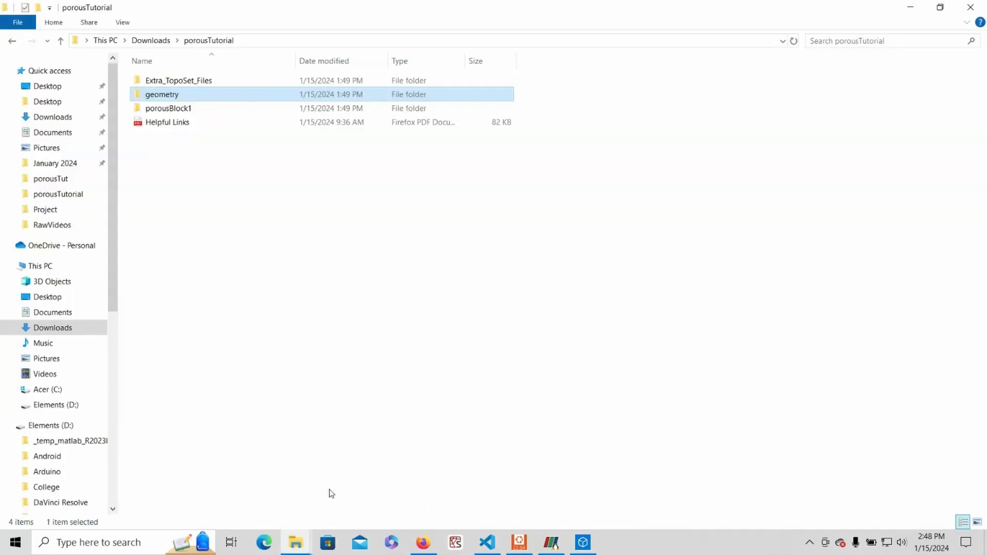
left_click(258, 479)
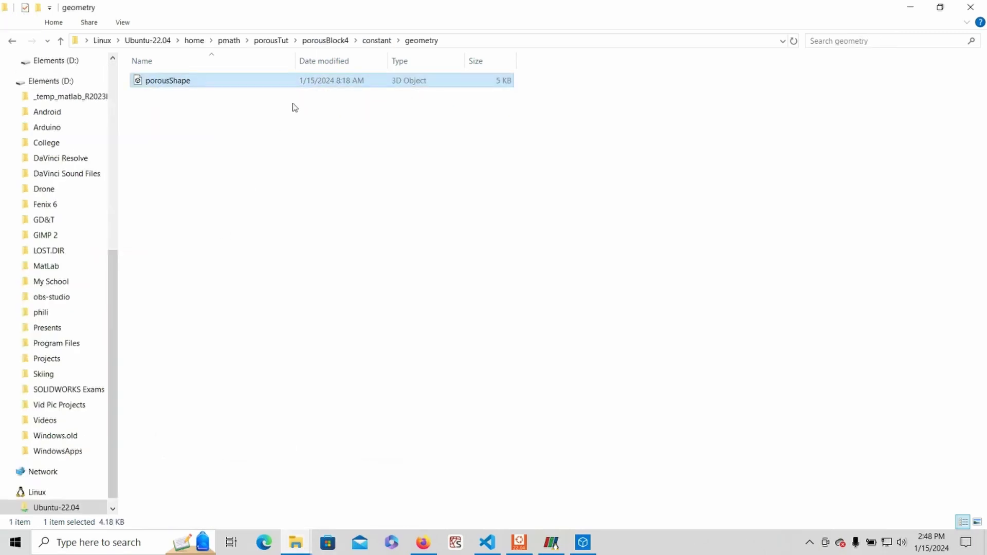
left_click(388, 195)
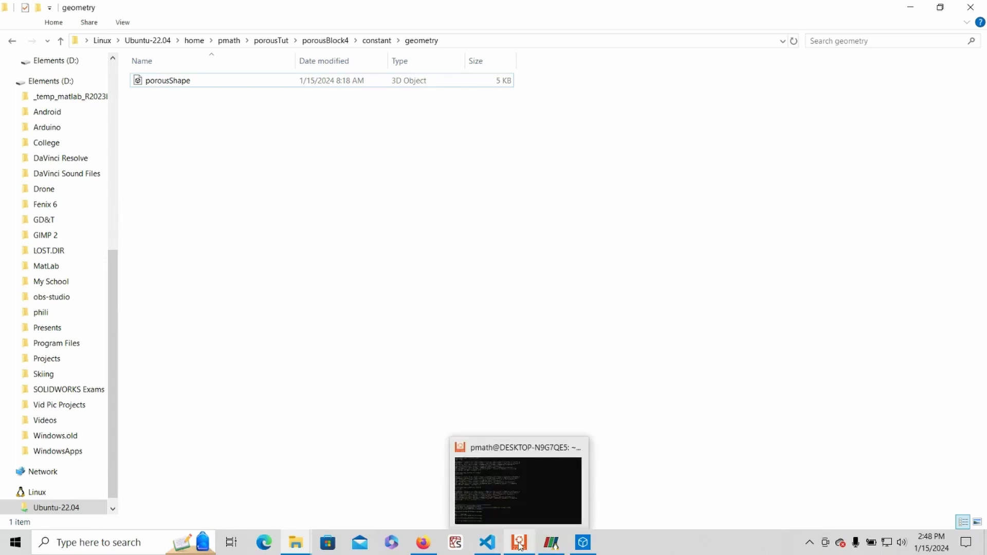
In Visual Studio Code, fill the file entry's quotation marks with the path constant/geometry/porousShape.stl.
left_click(487, 543)
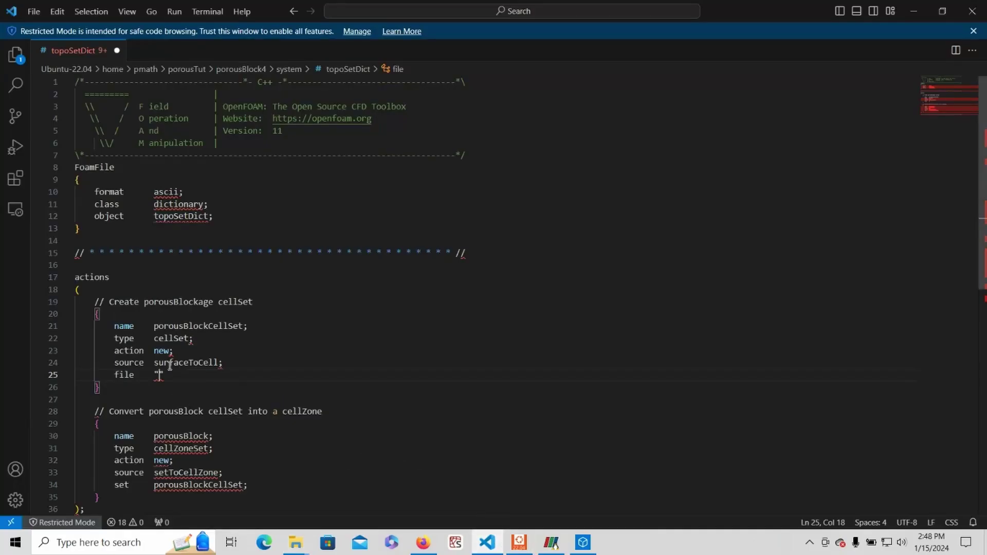
type("cons")
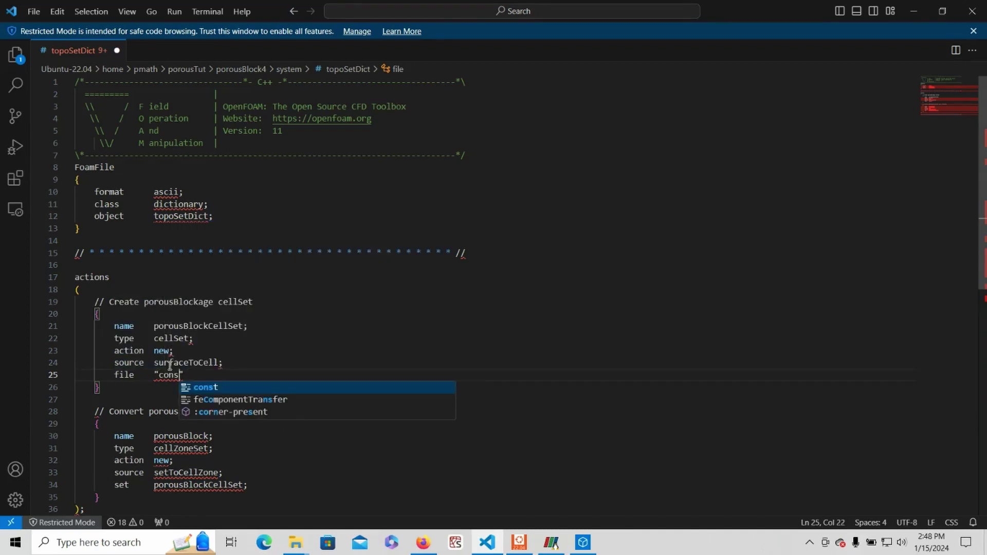
type("tant")
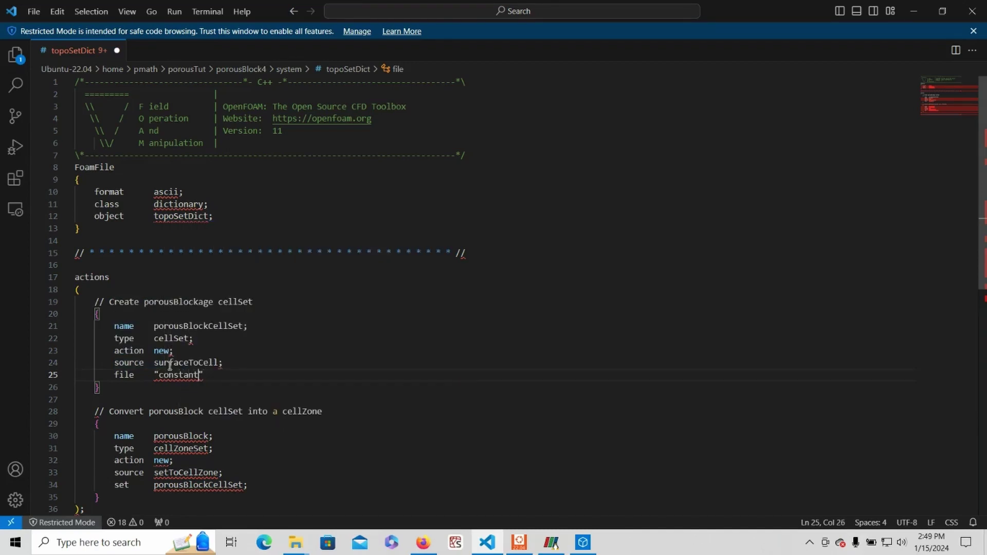
type("/geometry/porous")
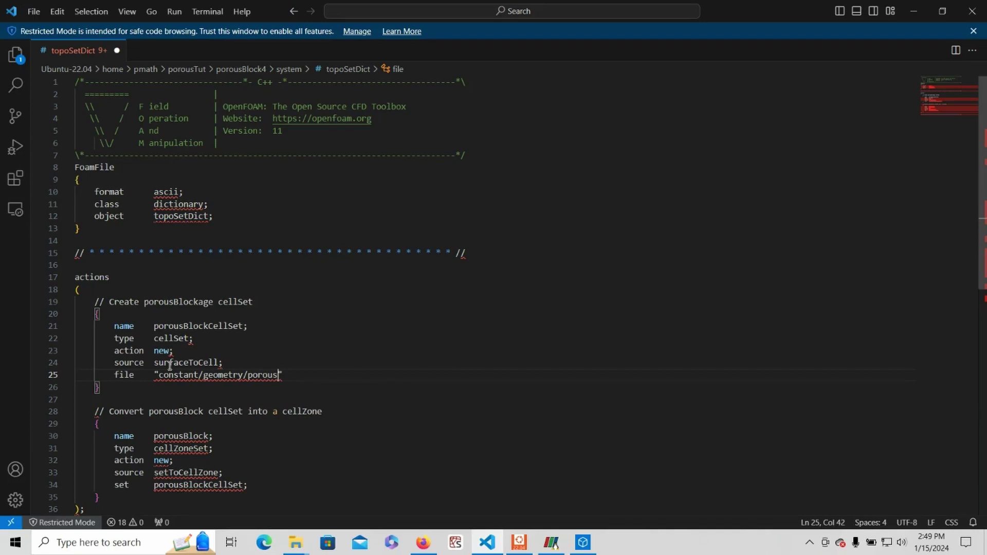
type("Shape.stl")
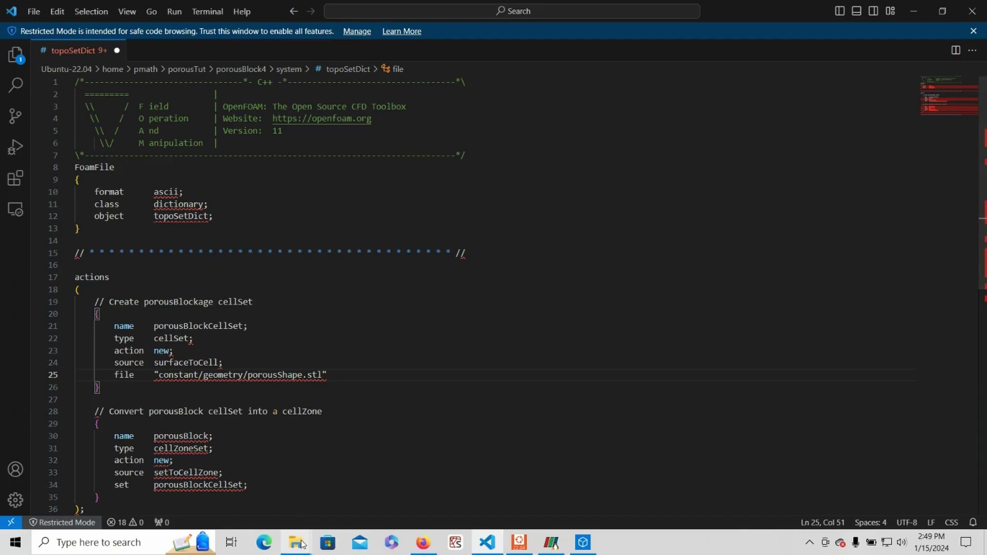
In File Explorer, check the file extension of porousShape in its detailed properties, and close the properties without changes.
mouse_move(296, 543)
left_click(253, 511)
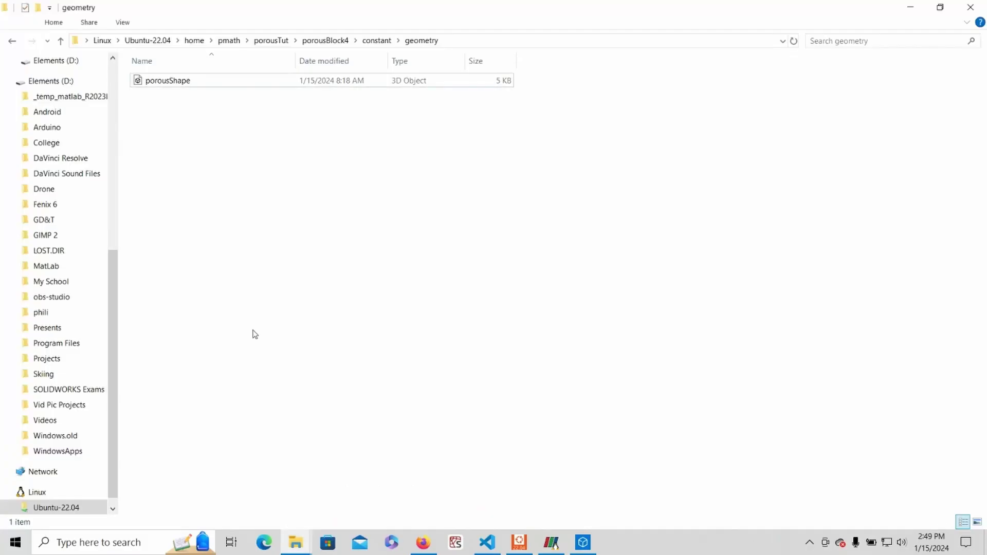
right_click(292, 83)
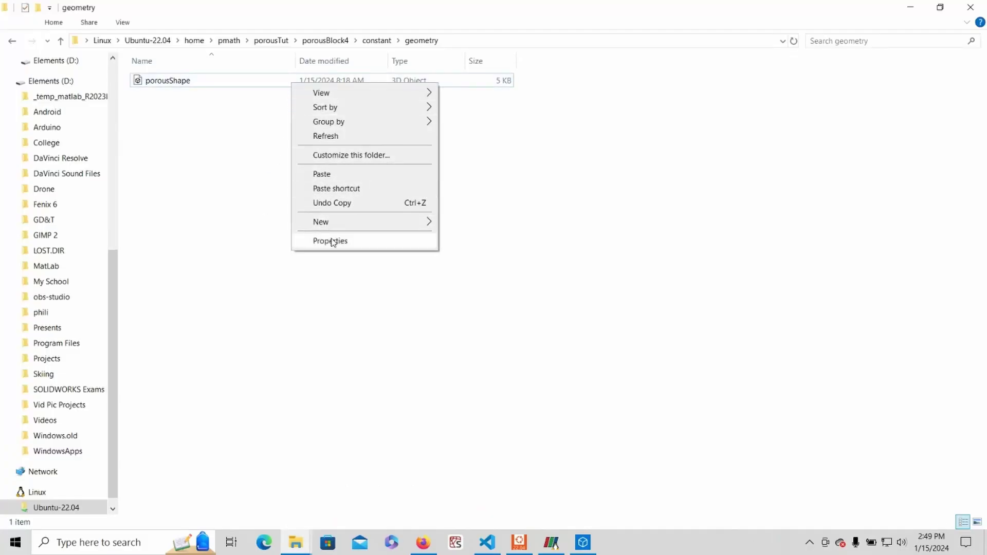
left_click(330, 241)
key("Escape")
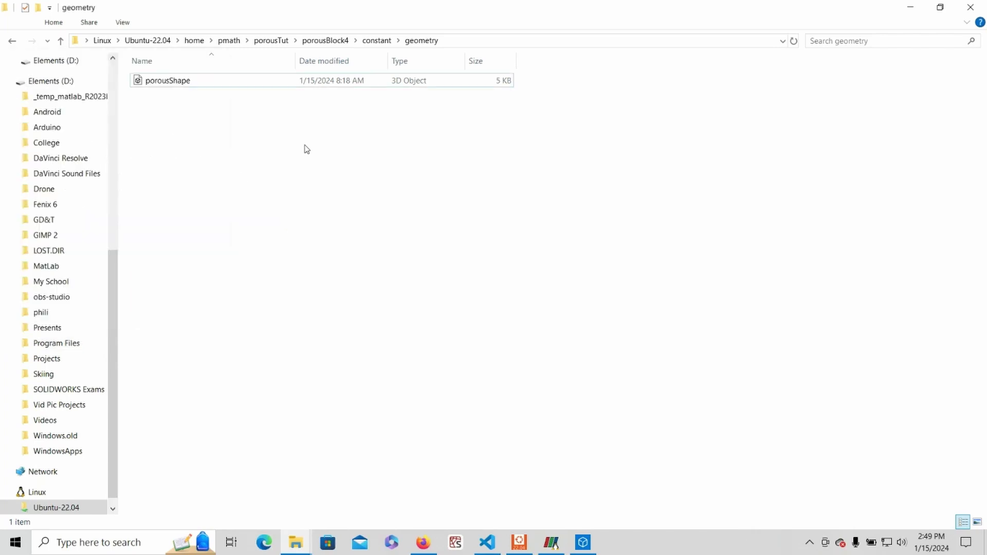
left_click(273, 82)
right_click(273, 81)
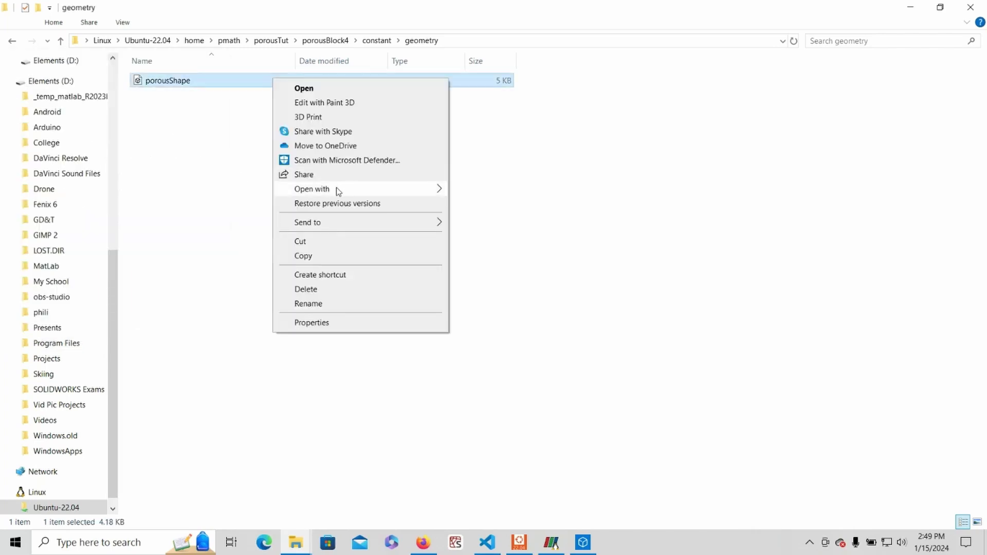
left_click(331, 322)
left_click(332, 110)
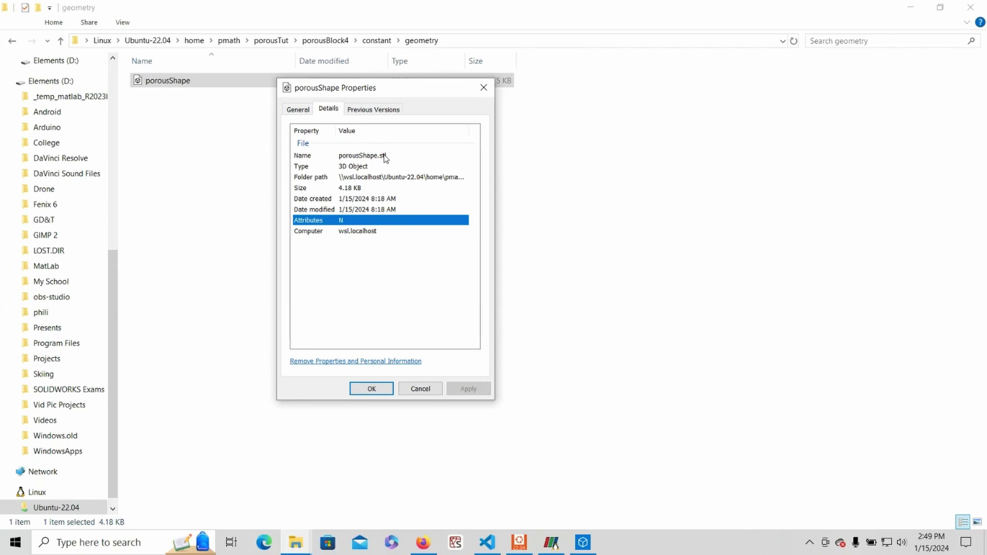
left_click(414, 389)
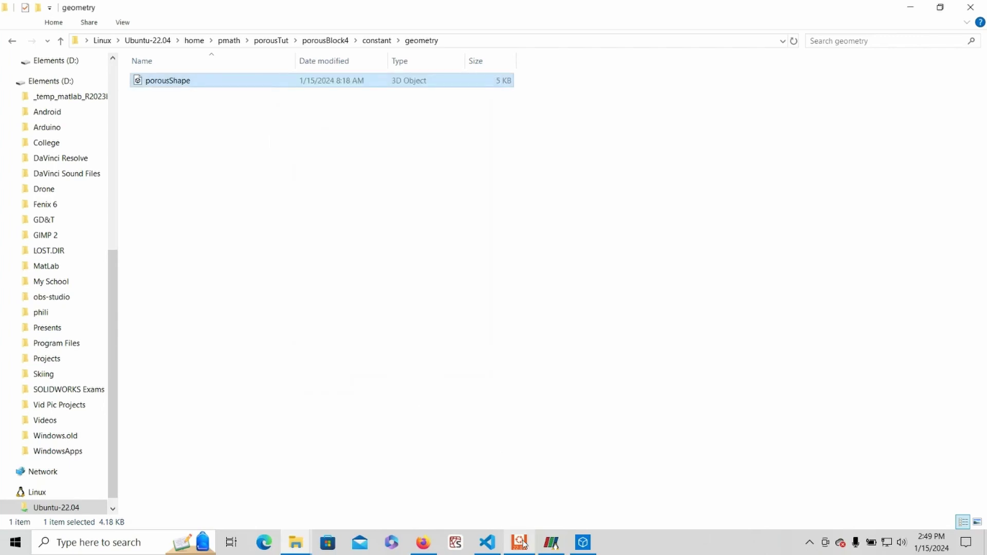
Back in Visual Studio Code, end the file entry with a semicolon and add the outsidePoints keyword below it, following the TopoSet wiki in Firefox.
left_click(521, 543)
left_click(486, 543)
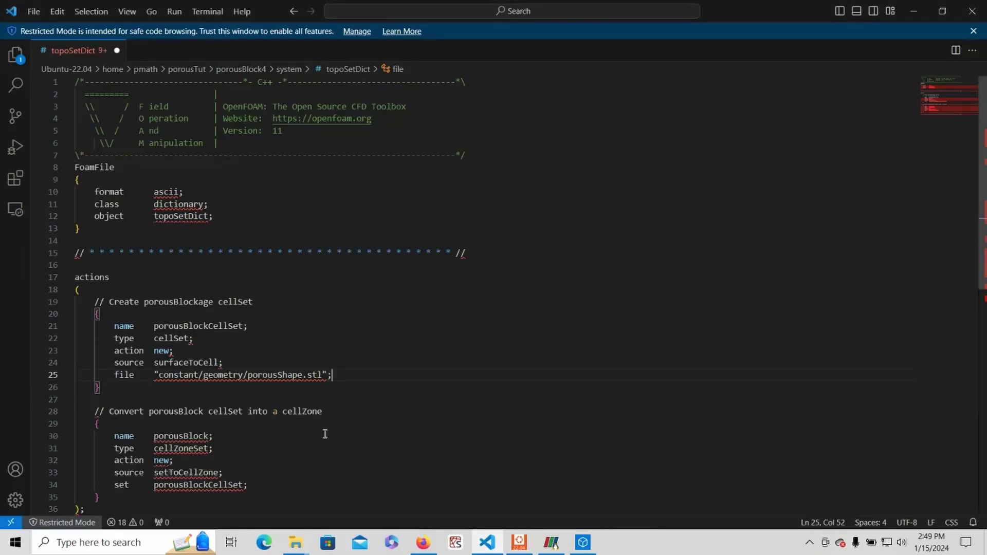
key("Return")
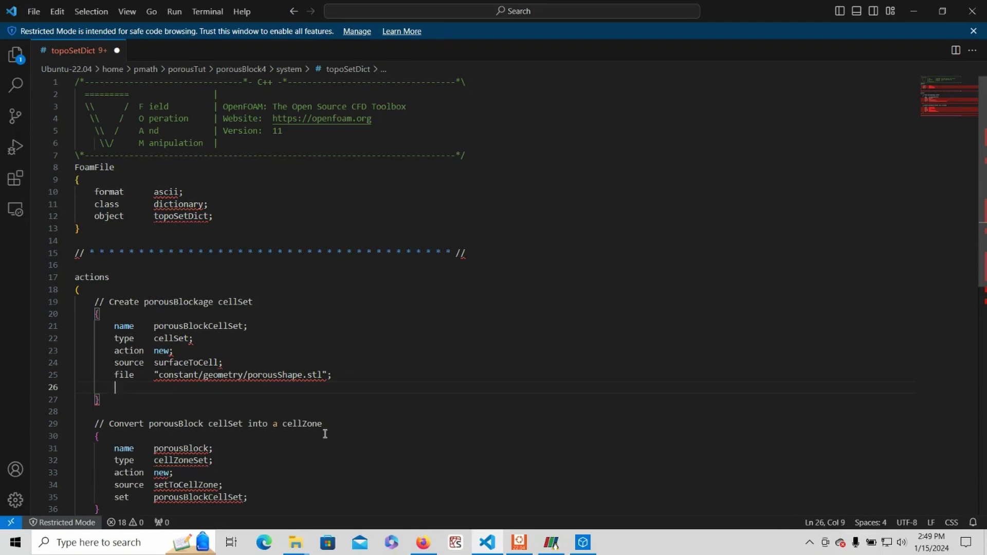
left_click(423, 542)
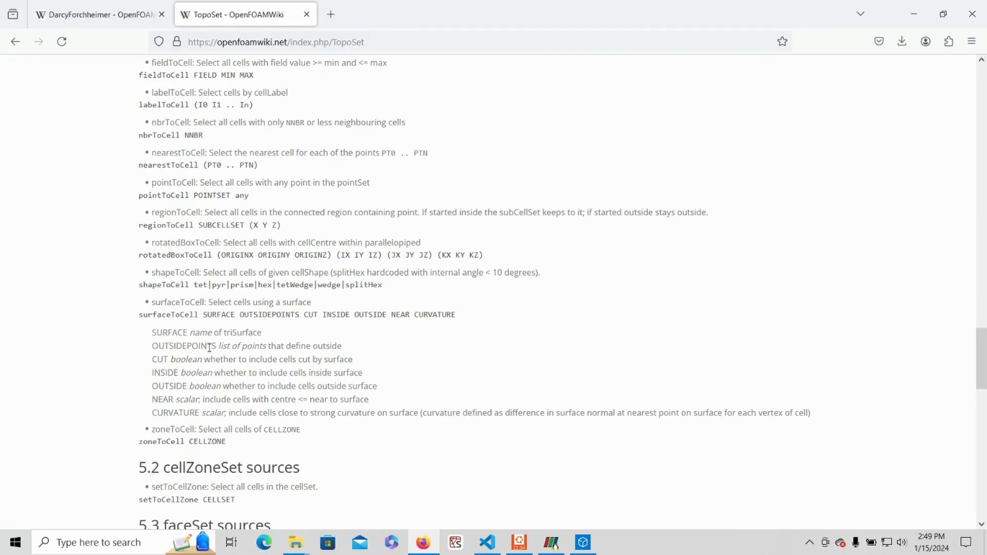
left_click(479, 540)
type("outs")
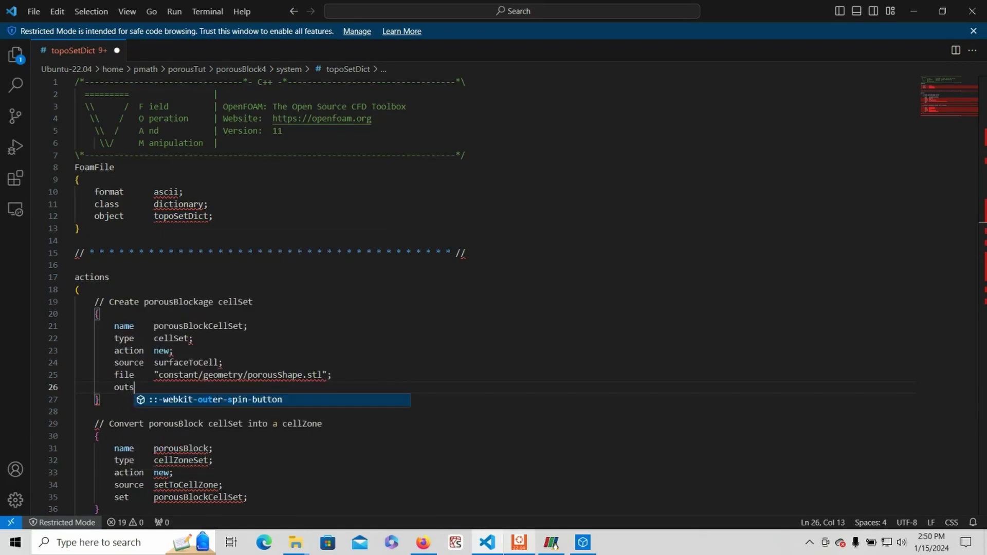
type("idePoints")
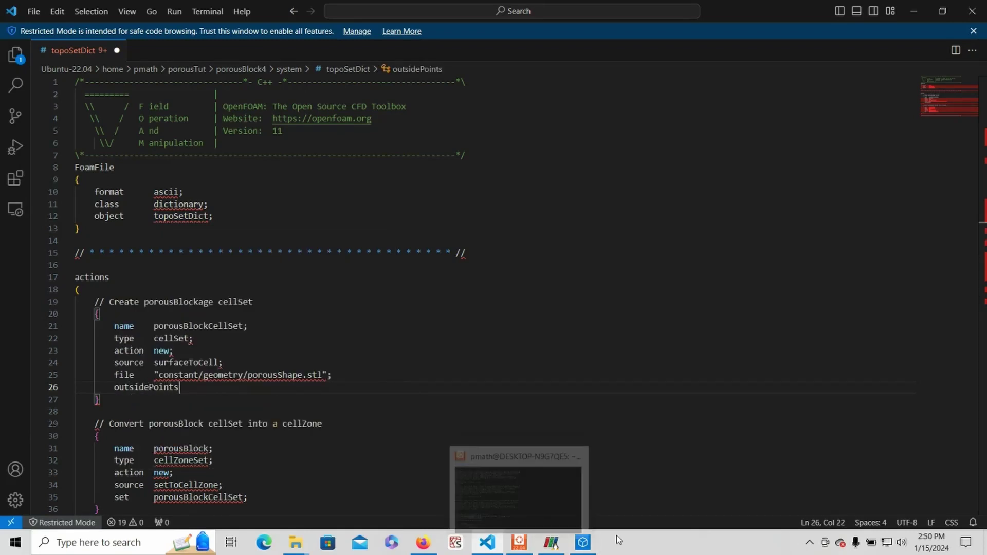
Check the shape in 3D Viewer, and in Visual Studio Code open a parenthesised list under outsidePoints with the point (-2 0 0).
left_click(583, 542)
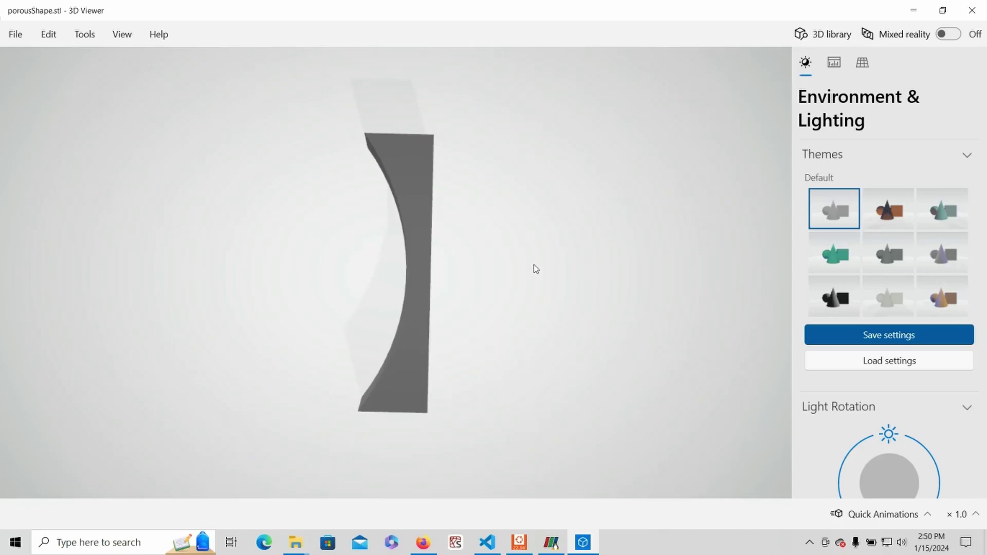
left_click(487, 546)
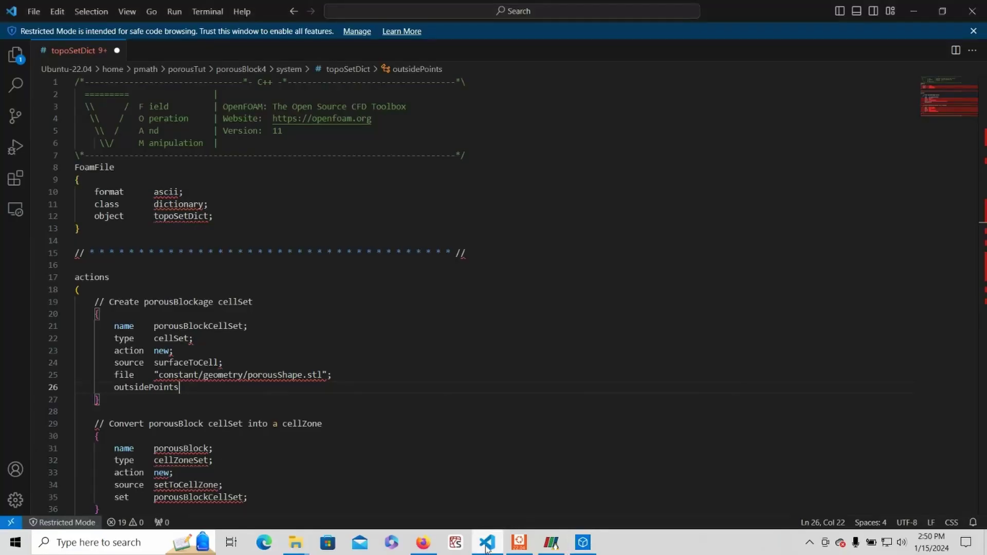
key("Return")
type("(")
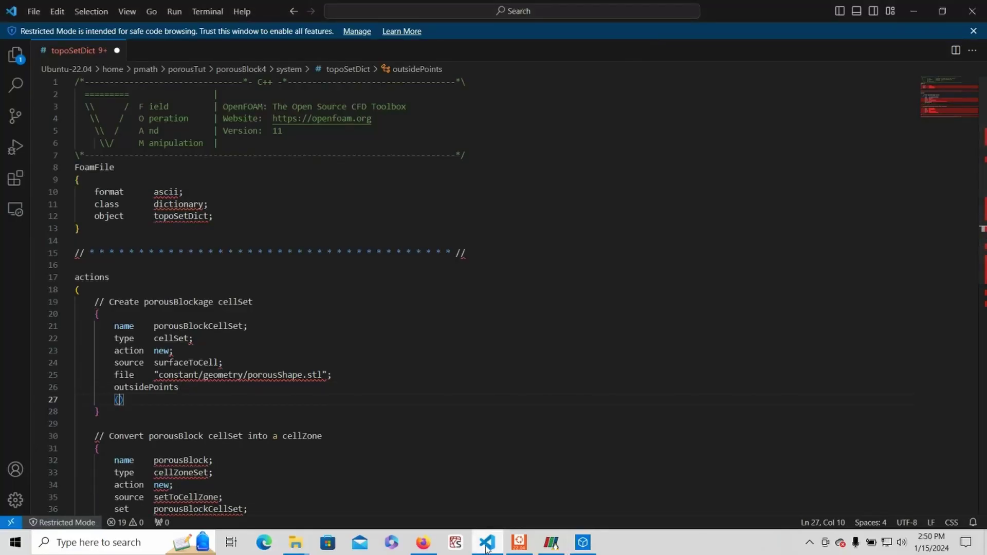
key("Return")
type("(")
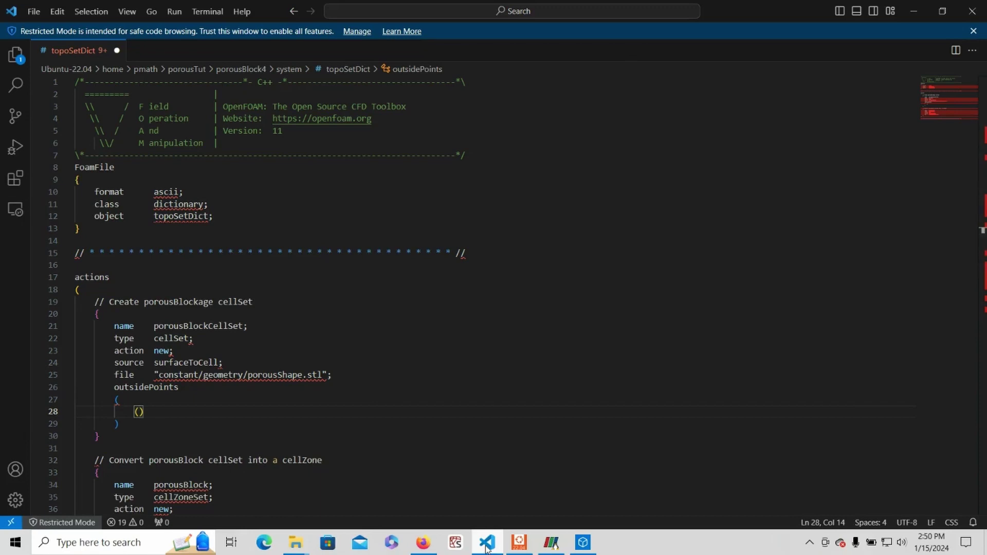
type("-2 0 0")
key("End")
Add the second outside point (6 0 0) on its own line and end the outsidePoints list with a semicolon.
key("Return")
type("(6")
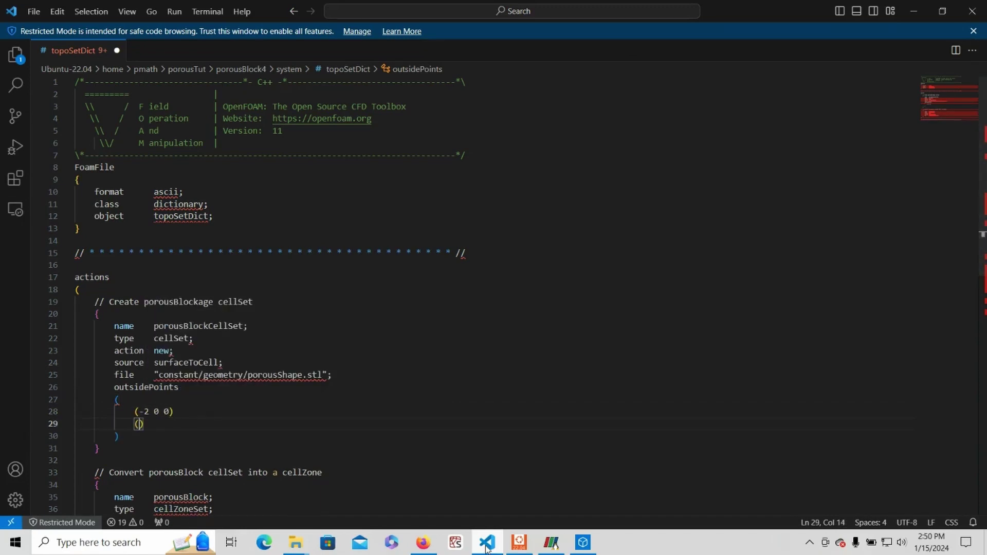
type(" 0 0")
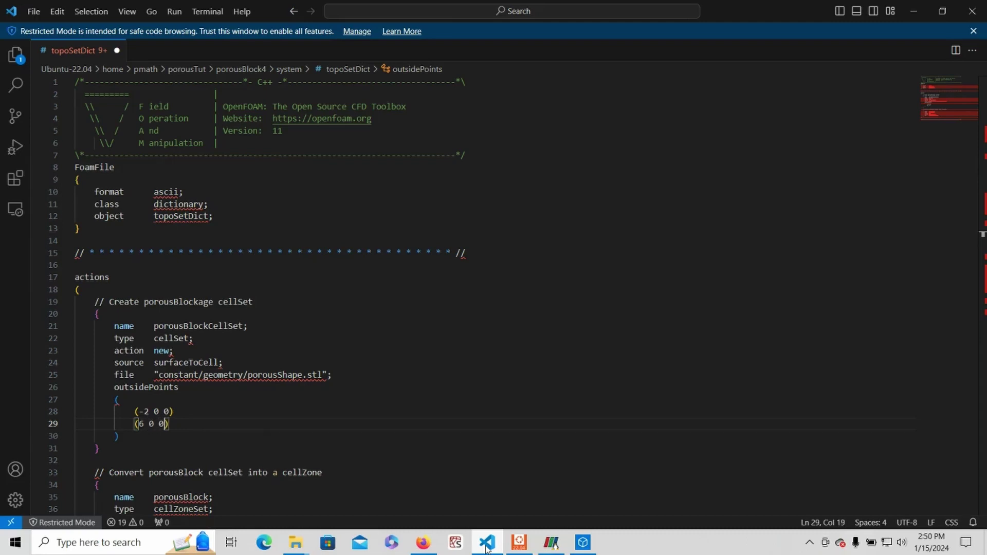
key("Down")
type(";")
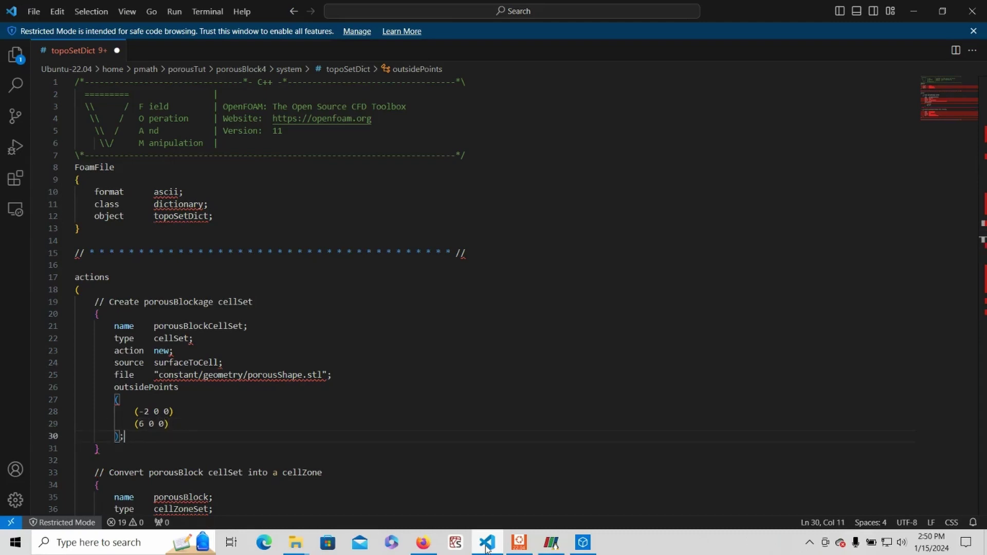
Consult the surfaceToCell options on the TopoSet wiki in Firefox, and add includeCut true; below the outsidePoints list in Visual Studio Code.
key("Return")
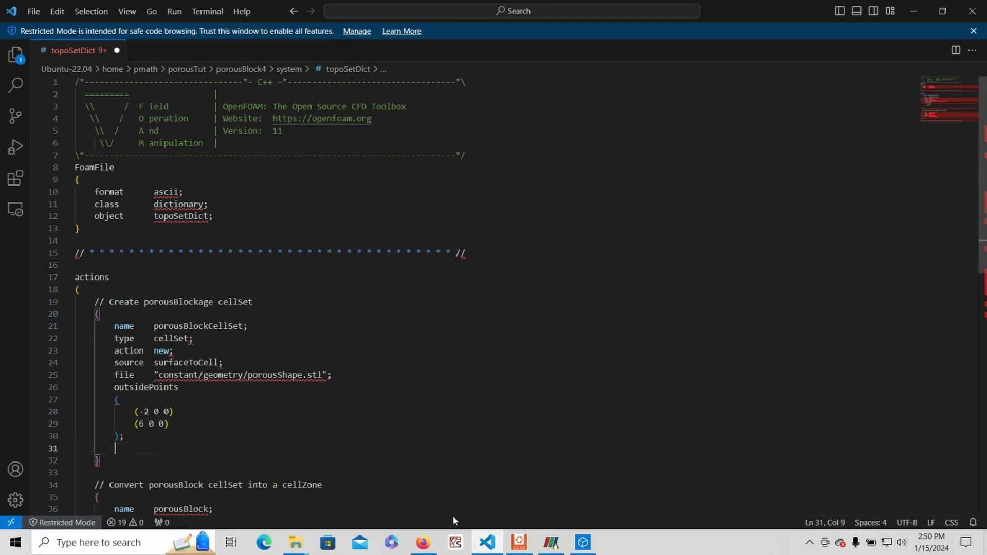
left_click(435, 543)
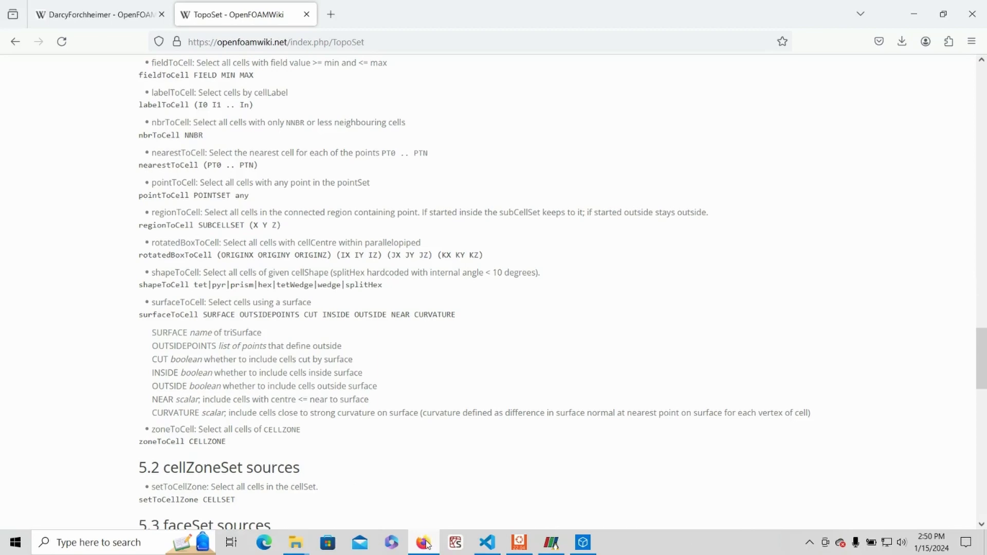
left_click(487, 542)
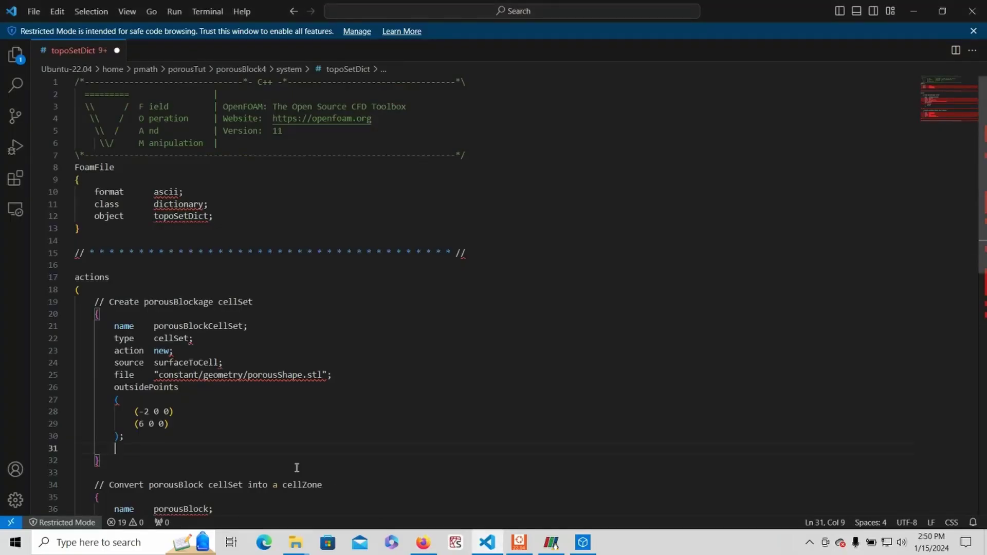
type("includeCut")
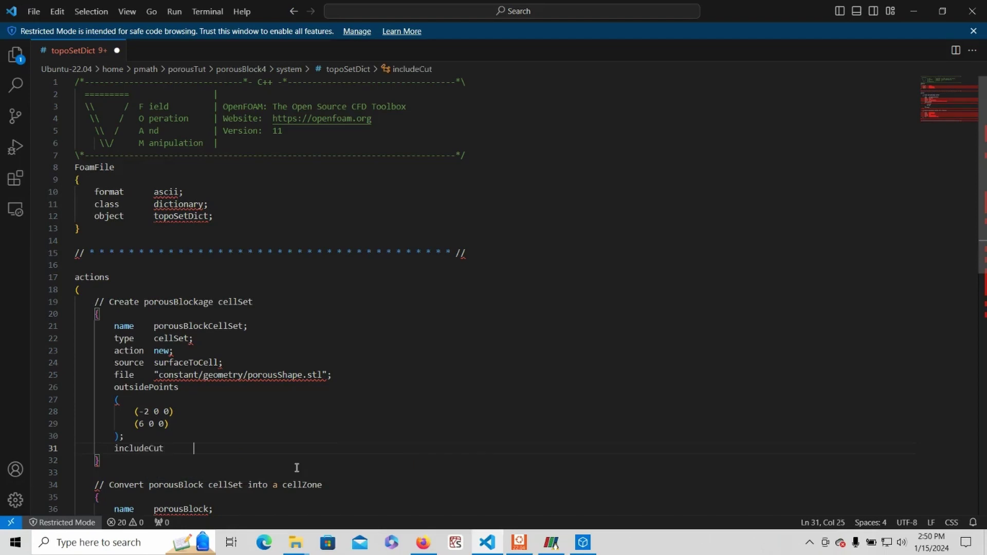
type("      true;")
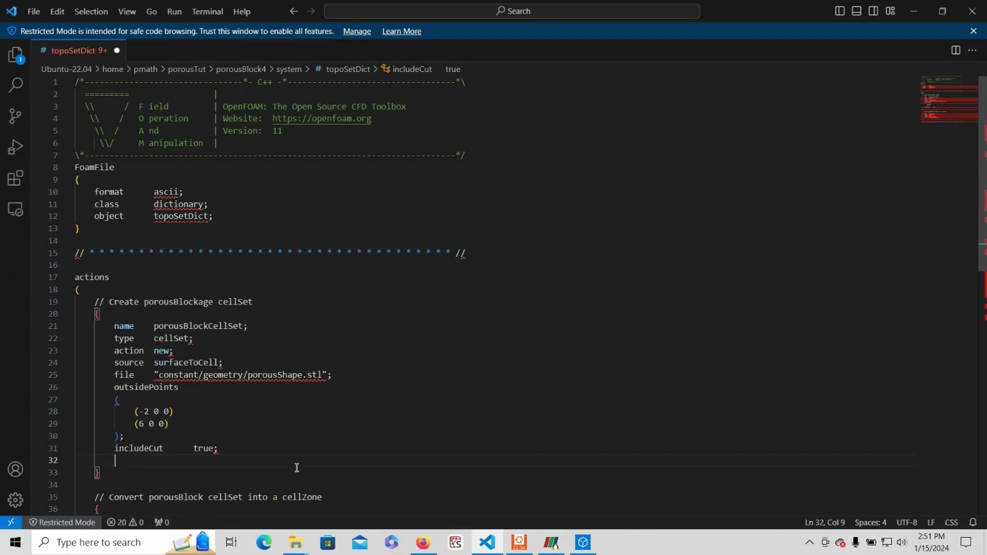
Add includeInside true; below the includeCut entry, with its value aligned to the one above.
key("Return")
type("includeInside")
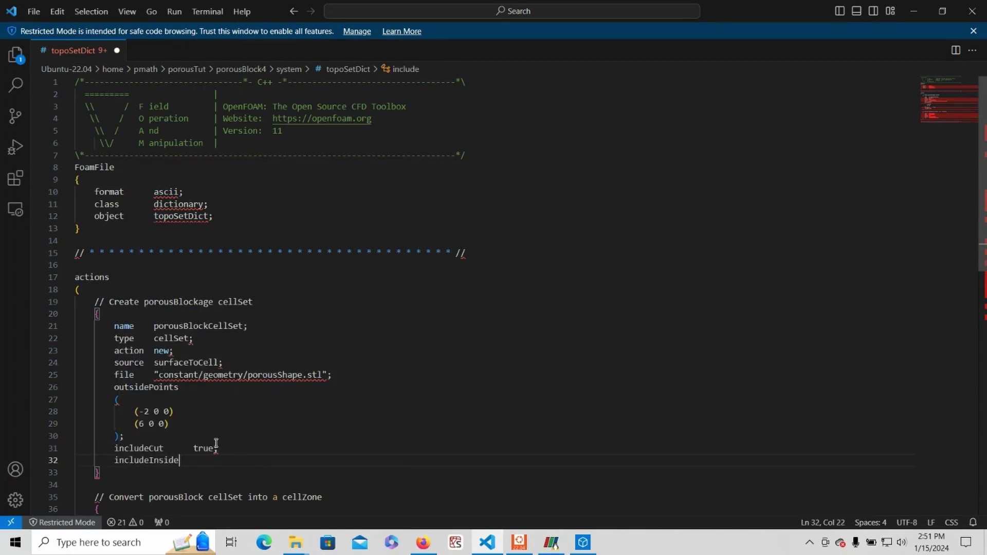
key("Tab")
type("true;")
Add includeOutside false; below the includeInside entry, with its value aligned to the ones above.
key("Return")
type("i")
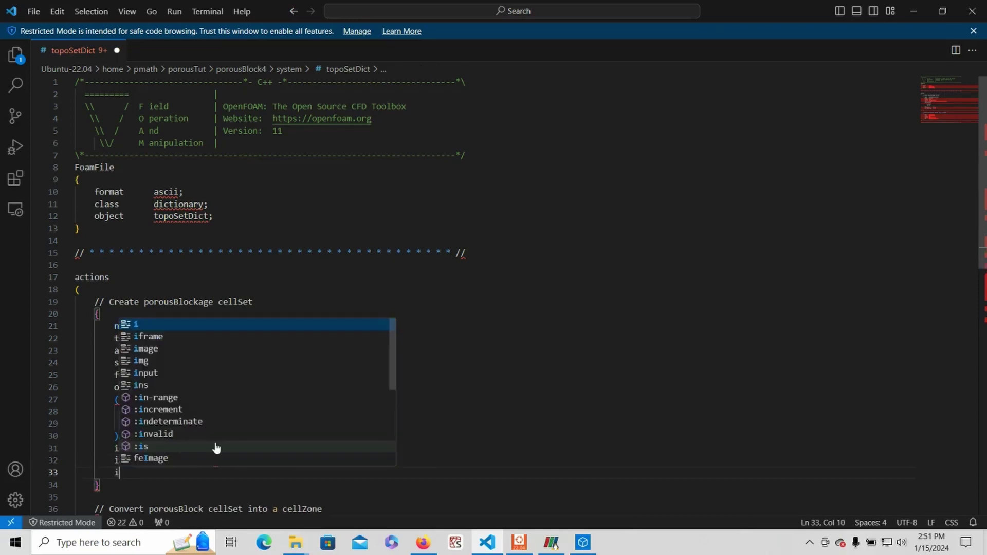
type("nclude")
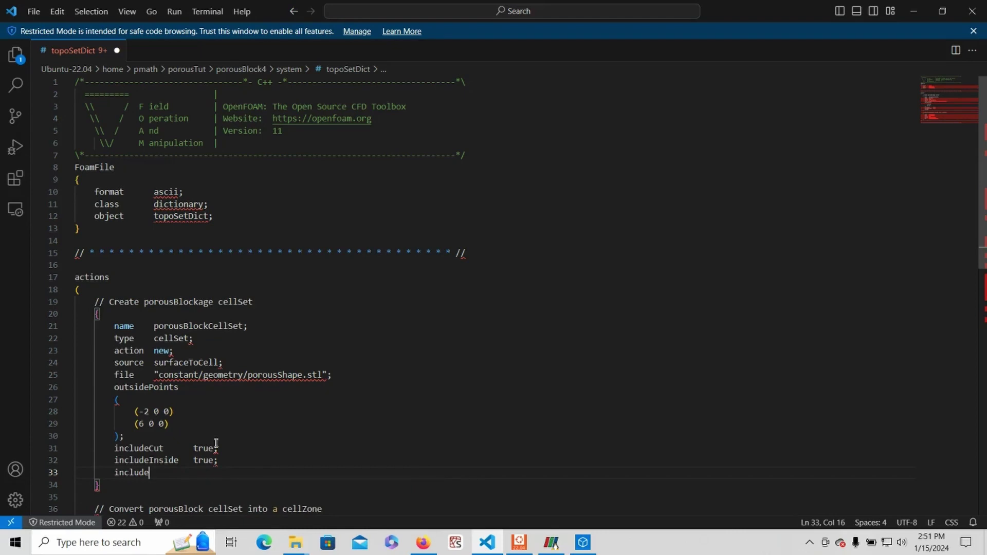
type("Outside")
key("Tab")
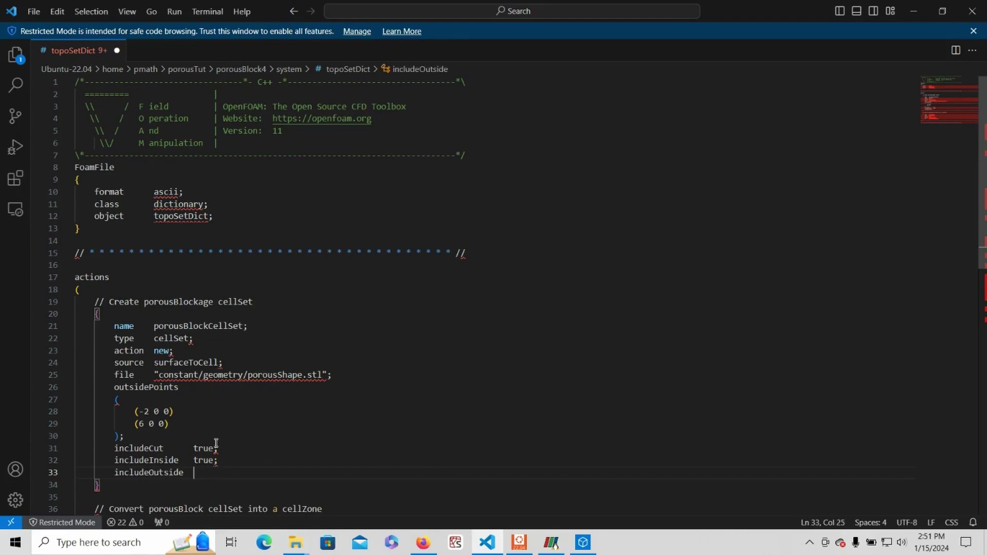
type("fal")
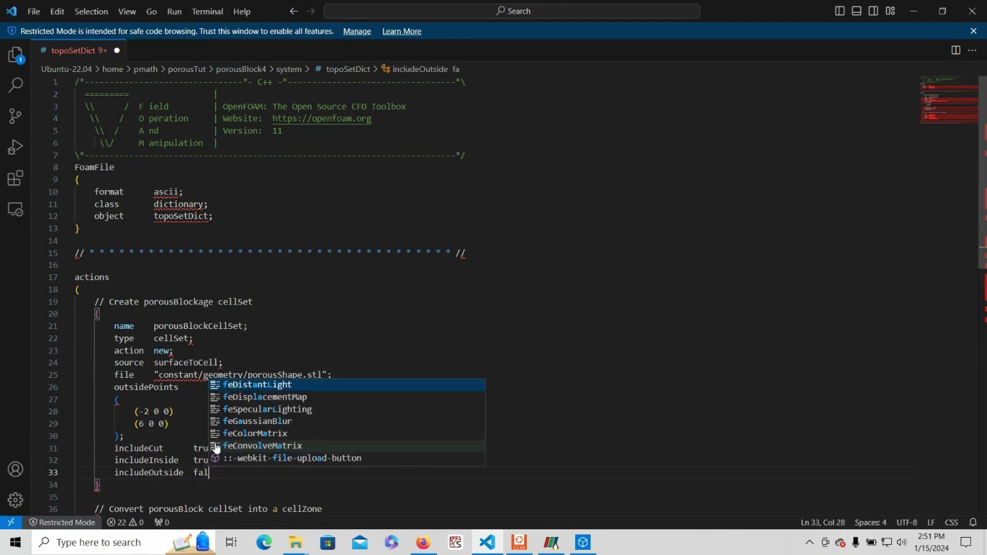
type("se;")
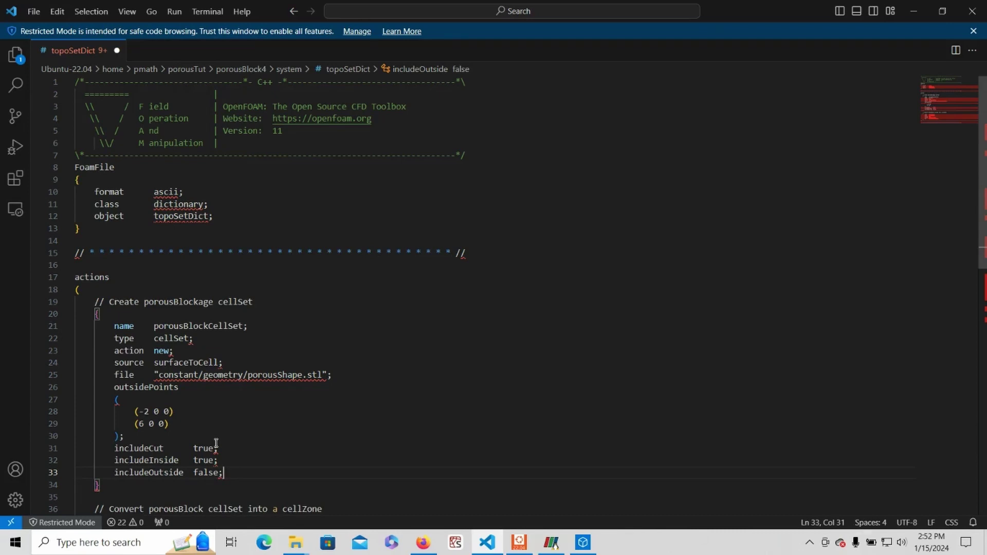
Add nearDistance 0; below the includeOutside entry, checking the surfaceToCell NEAR option on the TopoSet wiki in Firefox.
key("Return")
type("ne")
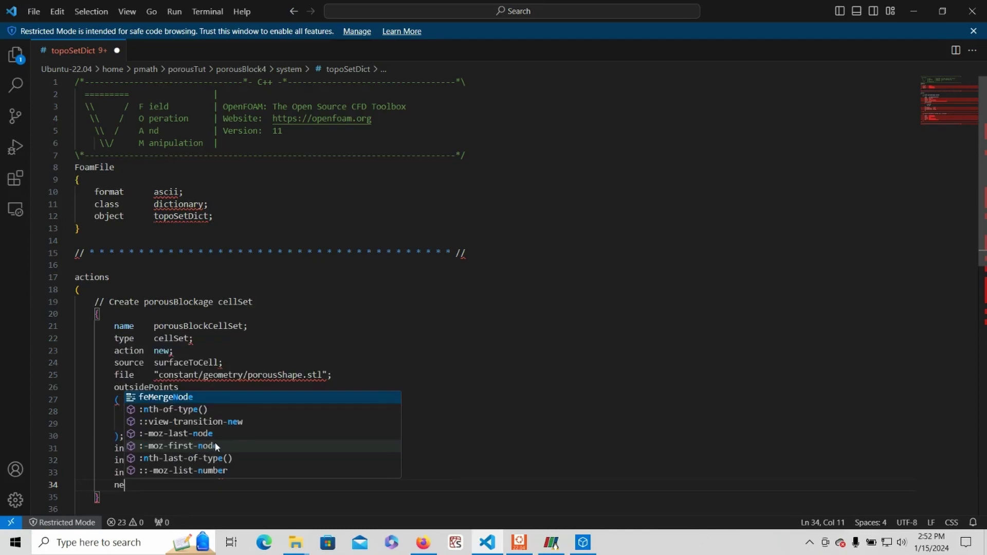
type("arDi")
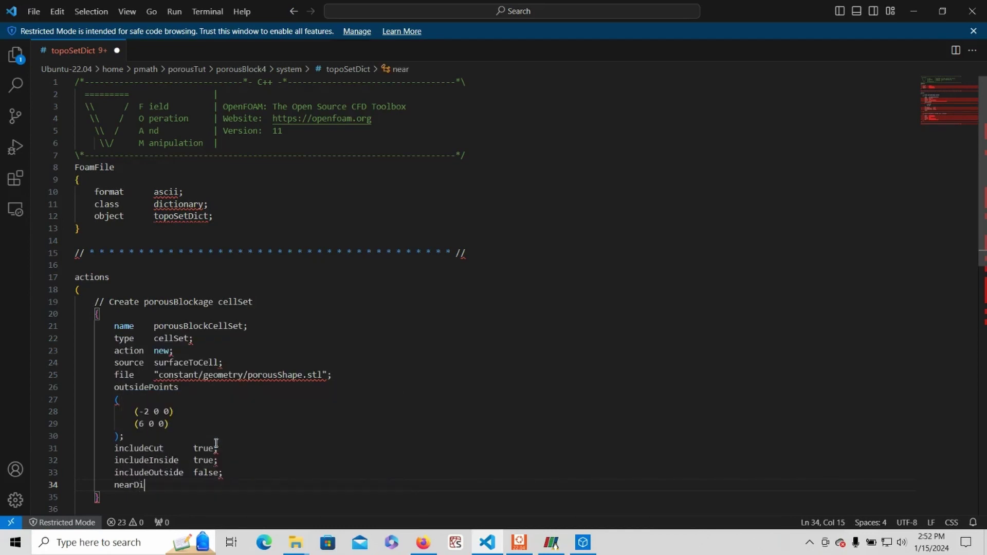
type("stance")
left_click(424, 544)
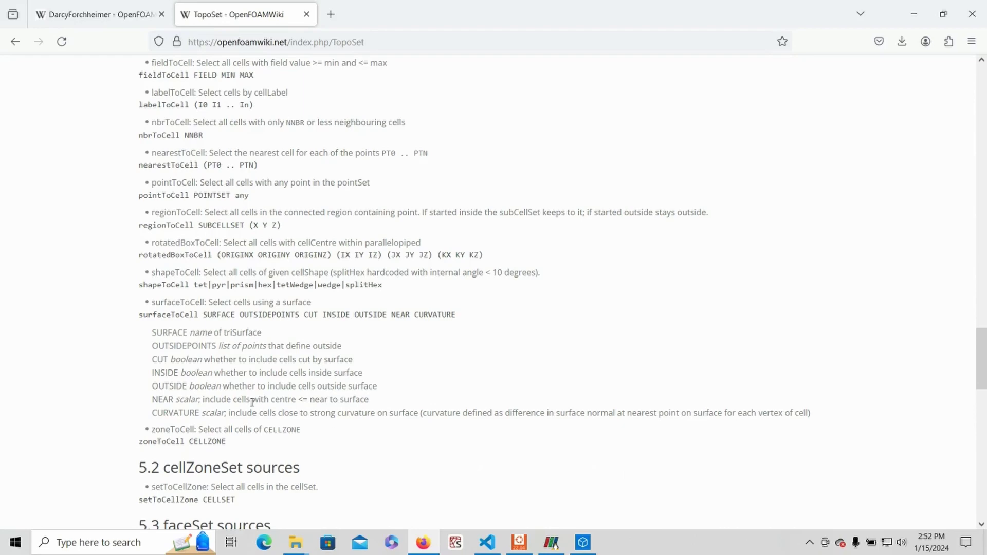
left_click(487, 543)
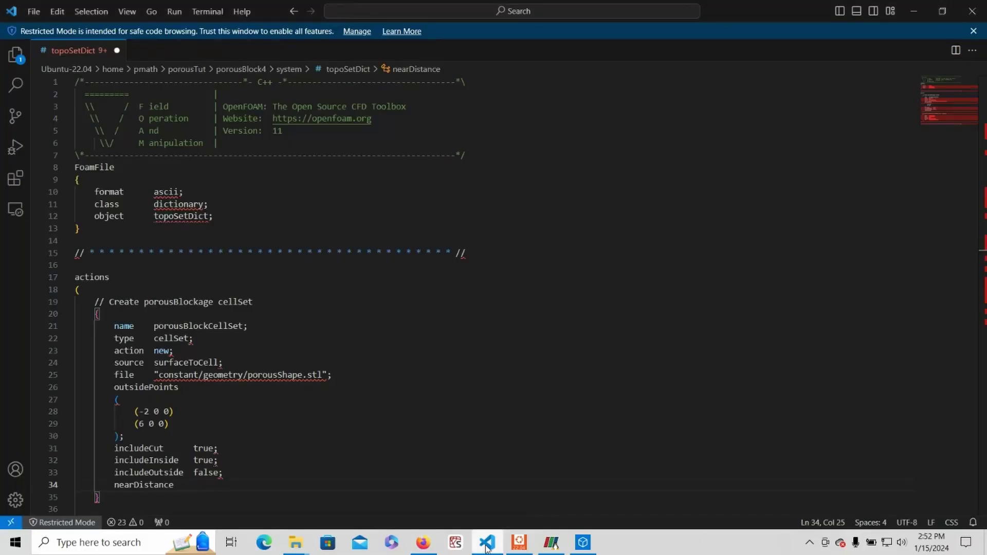
type(";")
Add curvature 100; below the nearDistance entry, with its value aligned to the ones above, and save topoSetDict.
key("Return")
type("curvature")
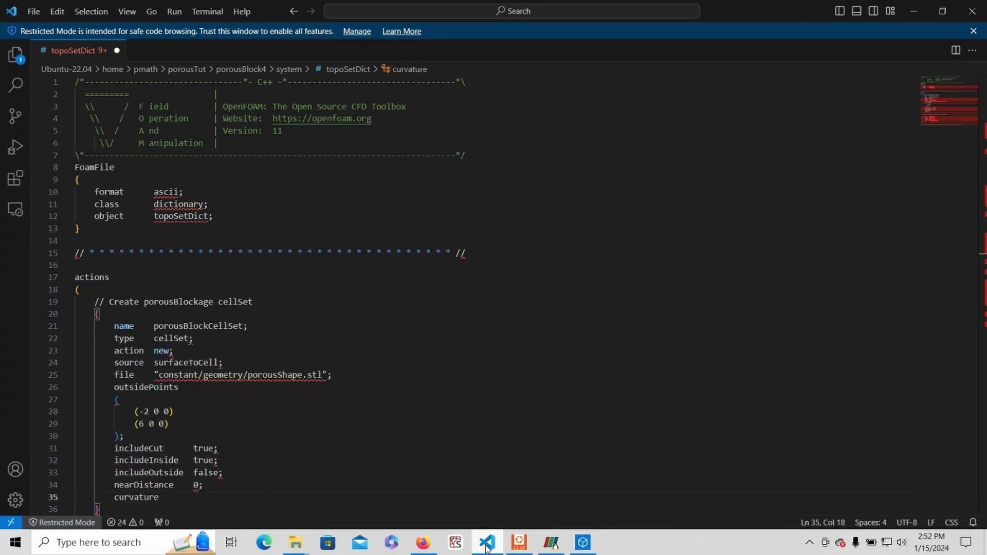
key("Tab")
key("Tab")
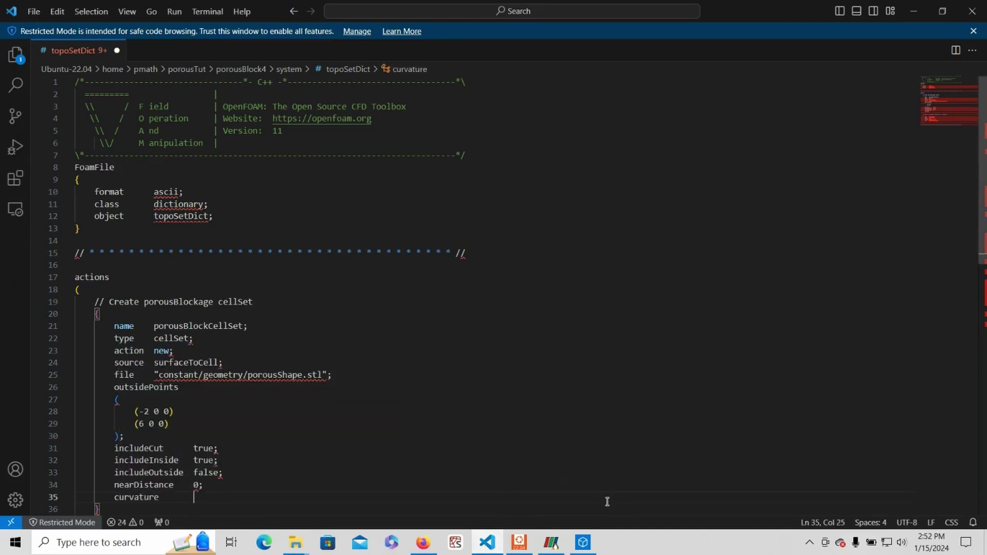
left_click(430, 545)
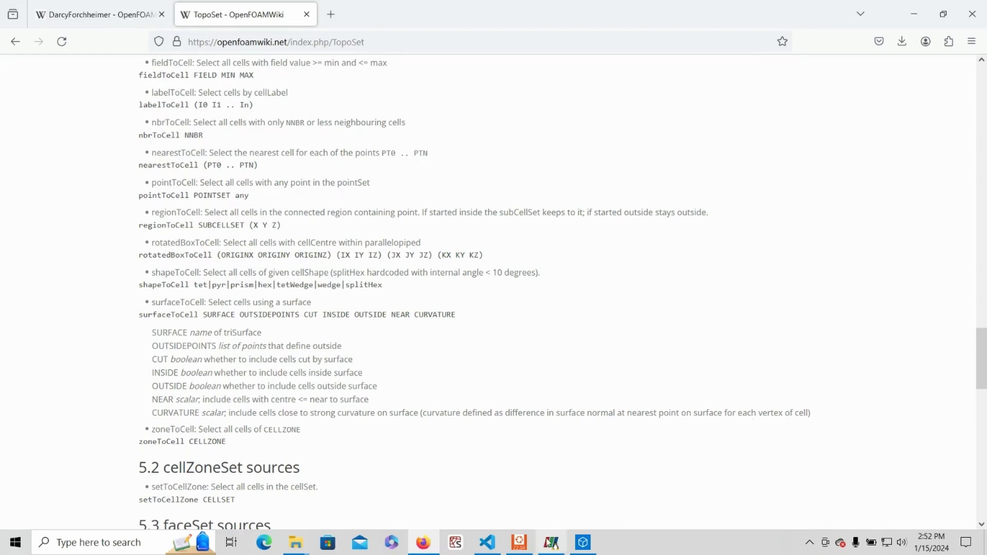
left_click(529, 552)
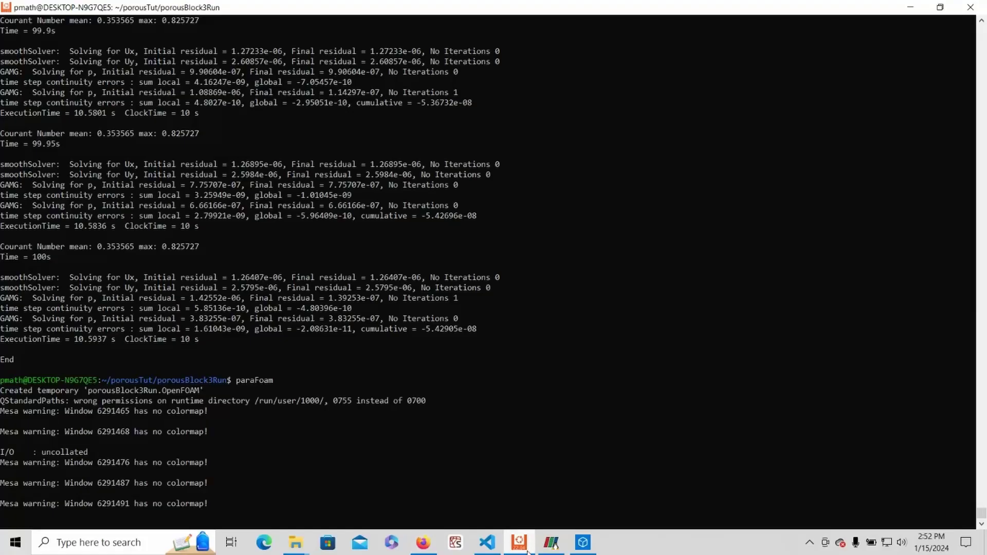
left_click(487, 542)
type("100;")
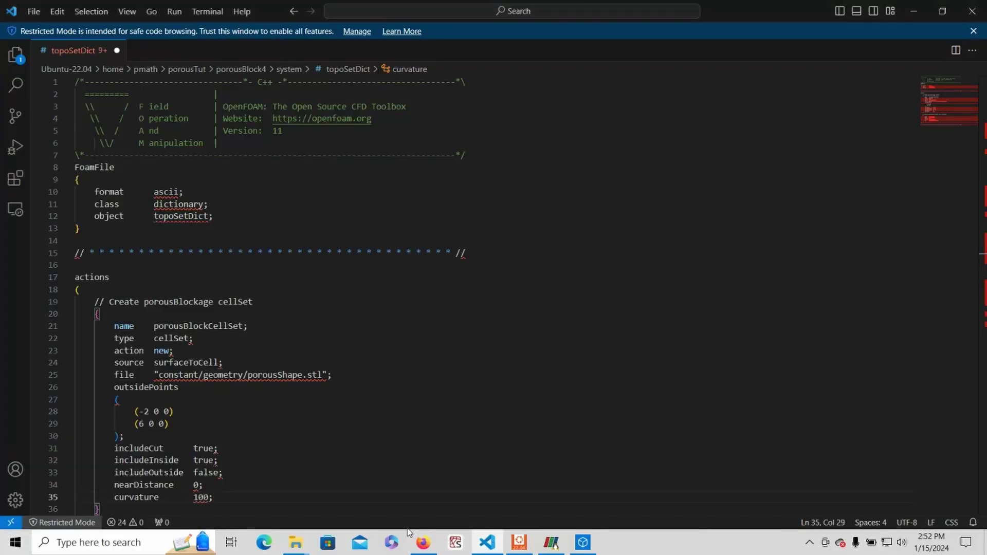
key("ctrl+s")
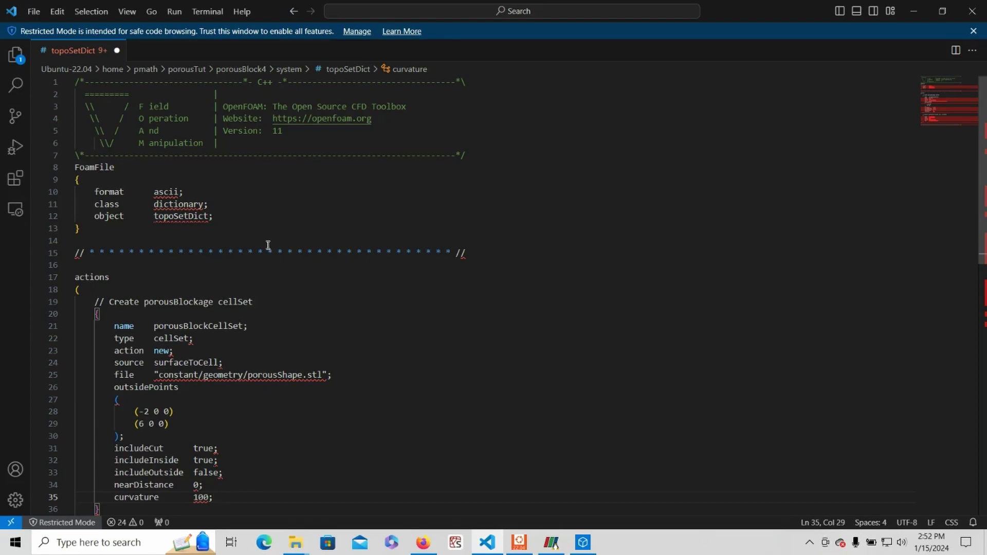
scroll(278, 257, "down", 3)
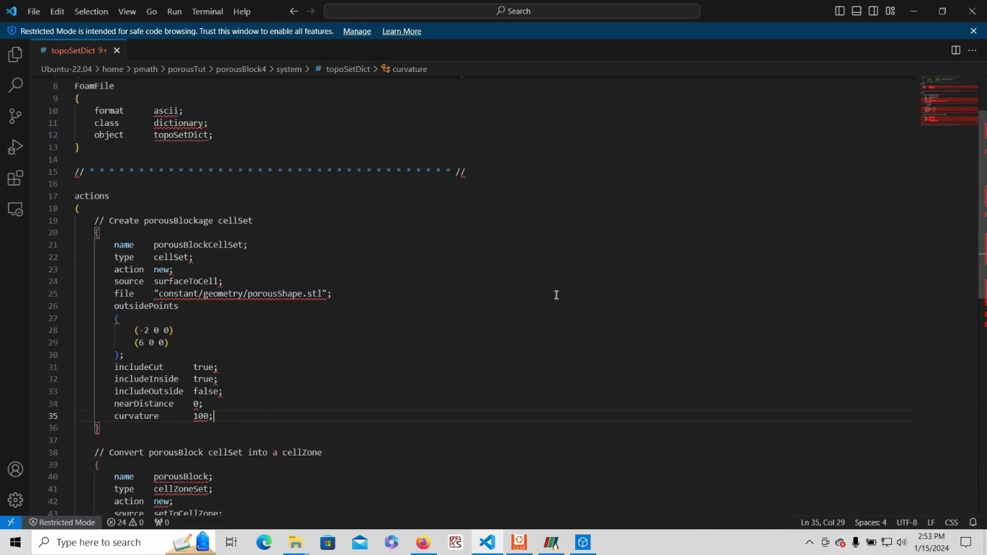
Switch to ParaView, colour the porousBlock4Run results by U magnitude at the last time step, and play the time animation.
left_click(583, 543)
left_click(583, 544)
left_click(528, 539)
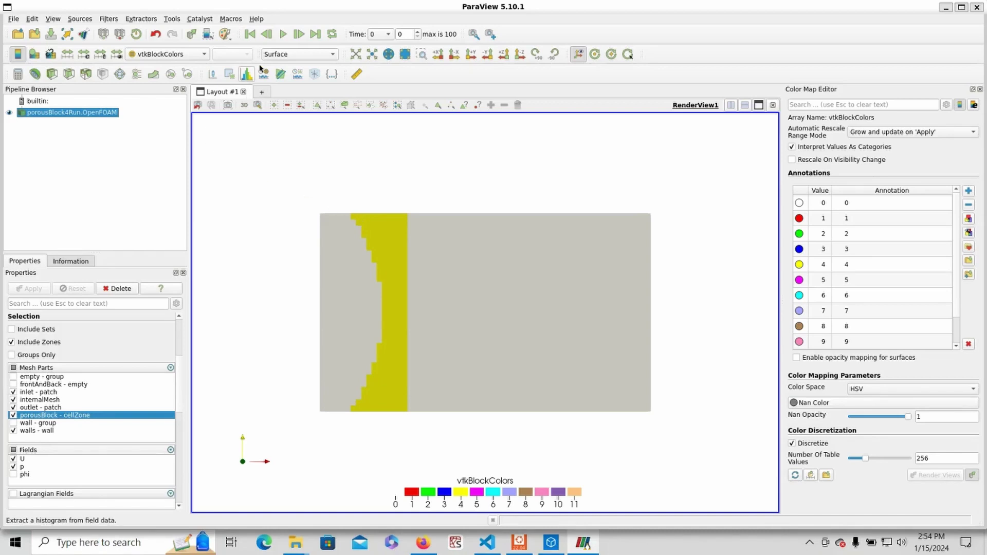
left_click(315, 34)
left_click(170, 54)
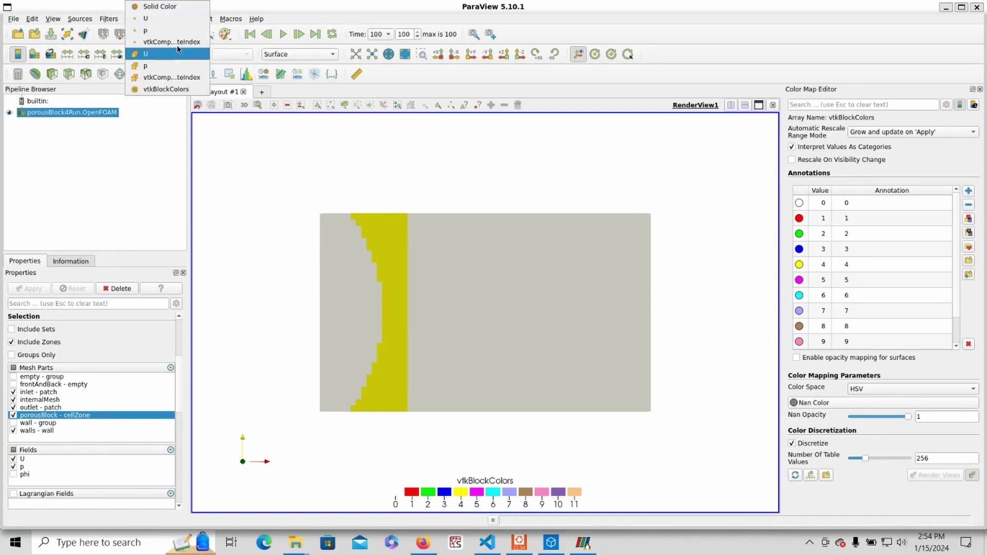
left_click(177, 23)
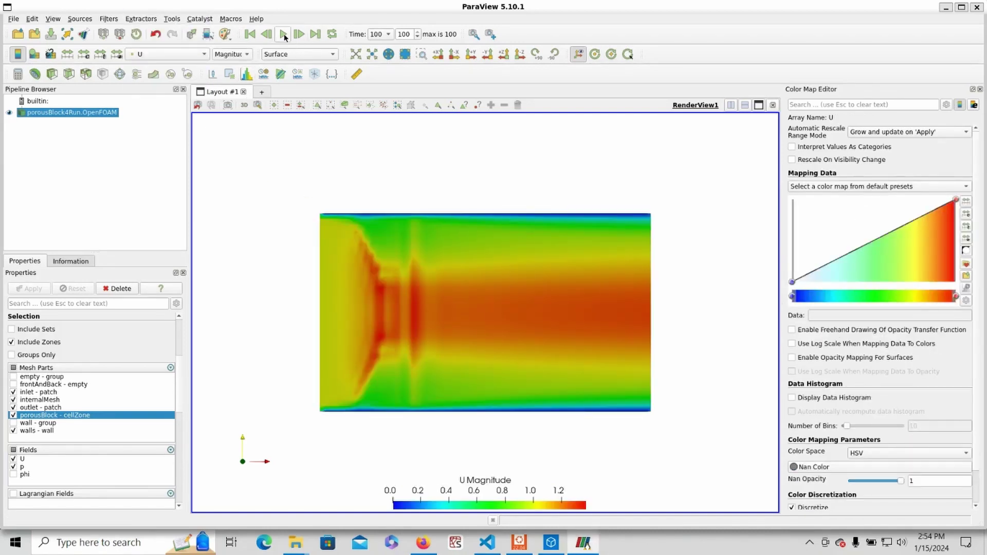
left_click(284, 34)
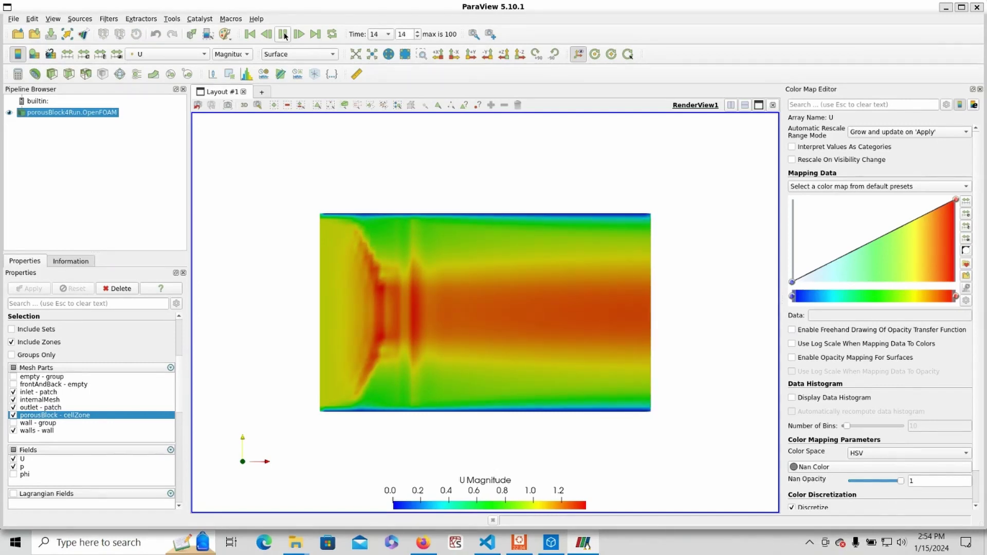